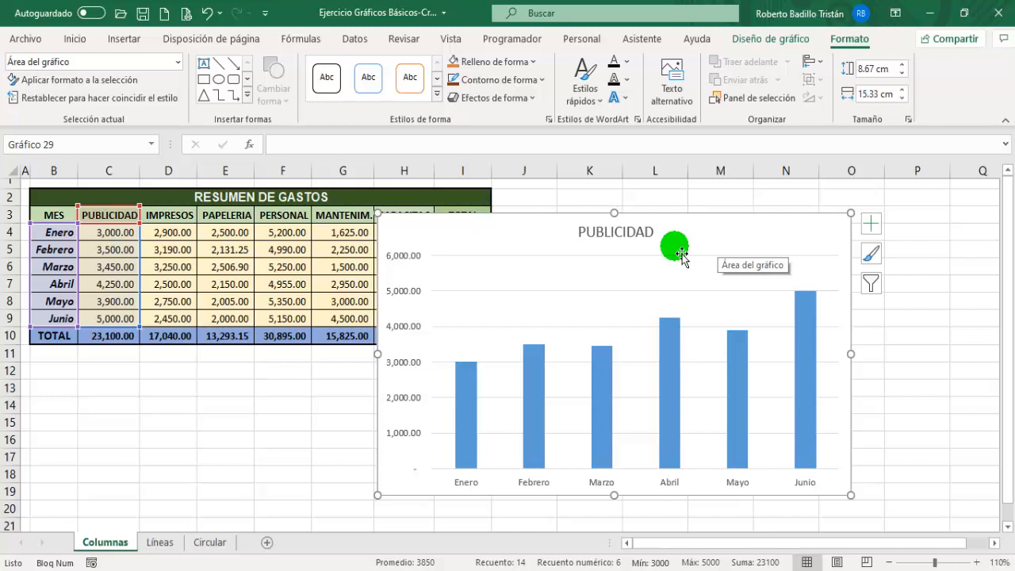
Fill the PUBLICIDAD chart title with the blue theme colour and add a theme-coloured outline around it
left_click(616, 234)
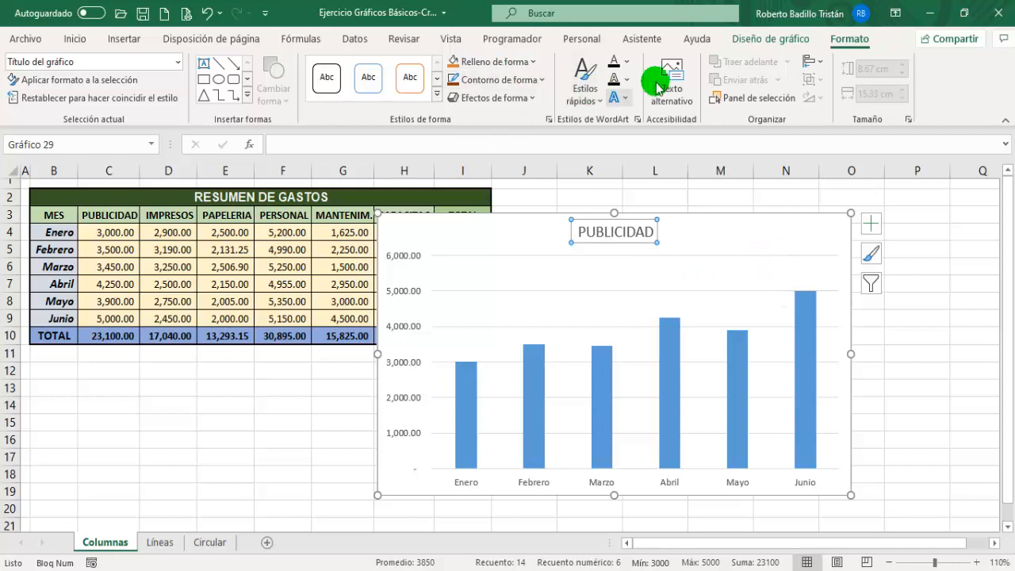
left_click(532, 62)
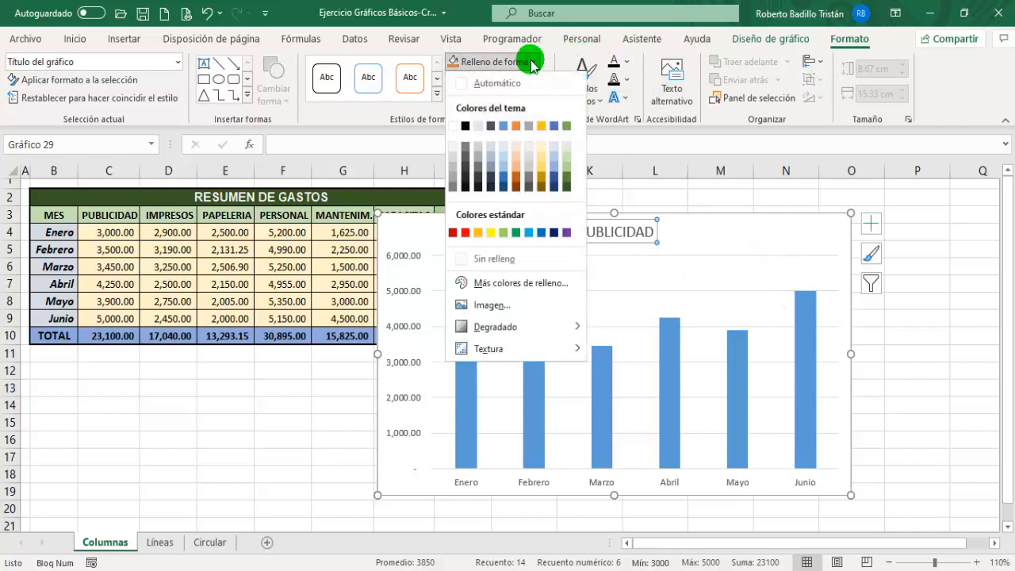
left_click(503, 126)
left_click(542, 80)
left_click(566, 142)
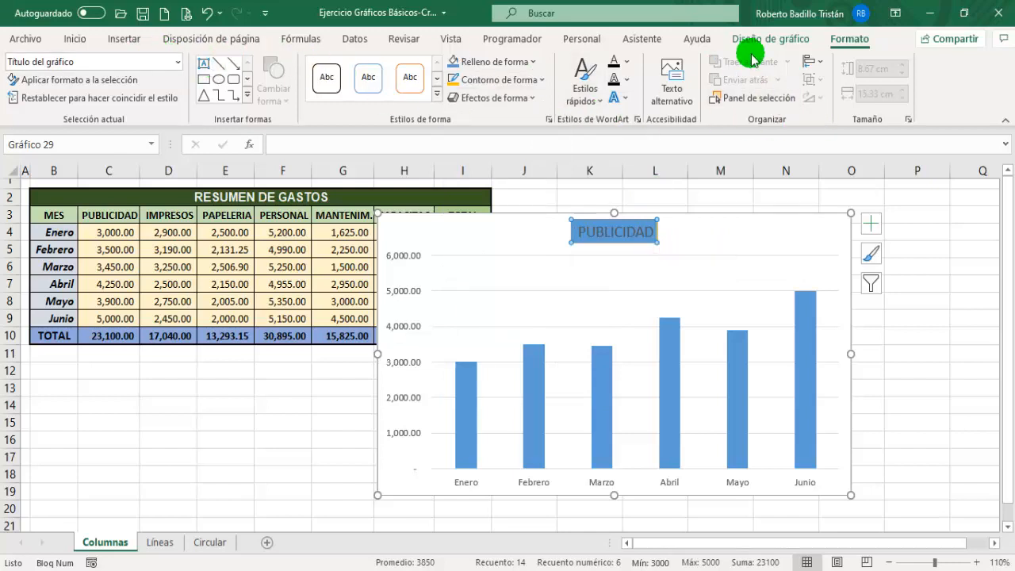
Increase the chart title's font size to 16 and make its text bold
left_click(75, 39)
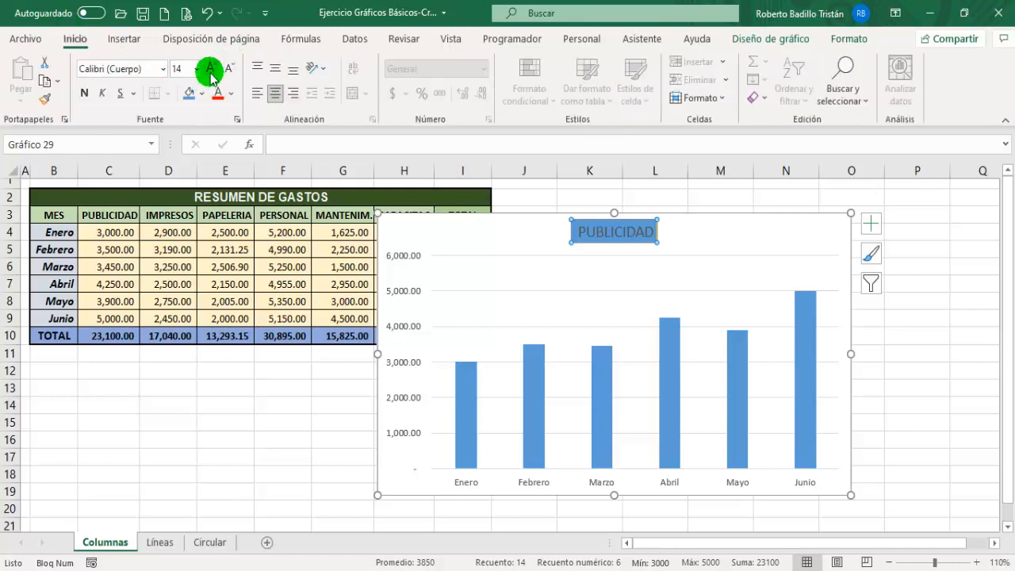
left_click(210, 70)
left_click(84, 93)
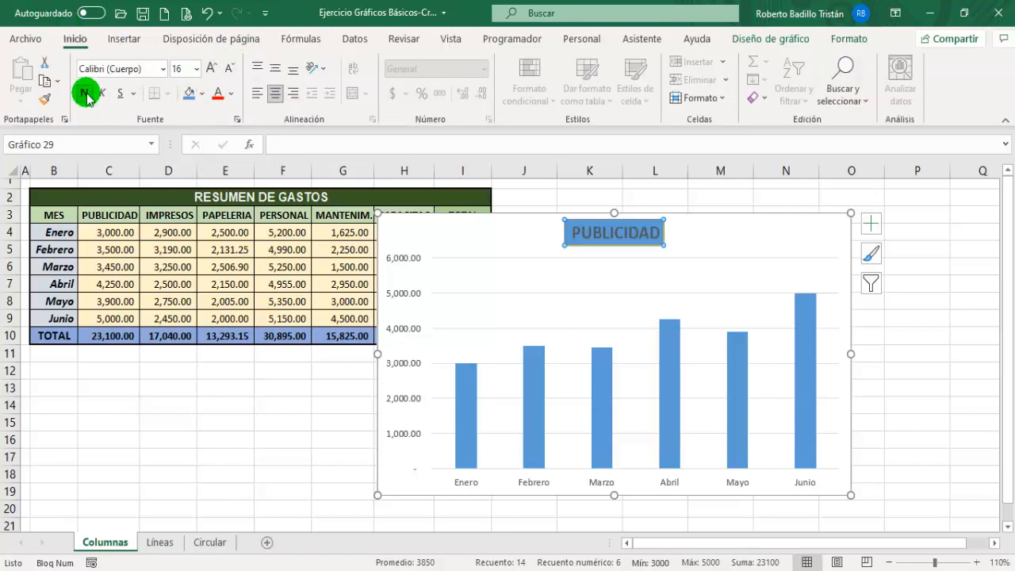
left_click(849, 41)
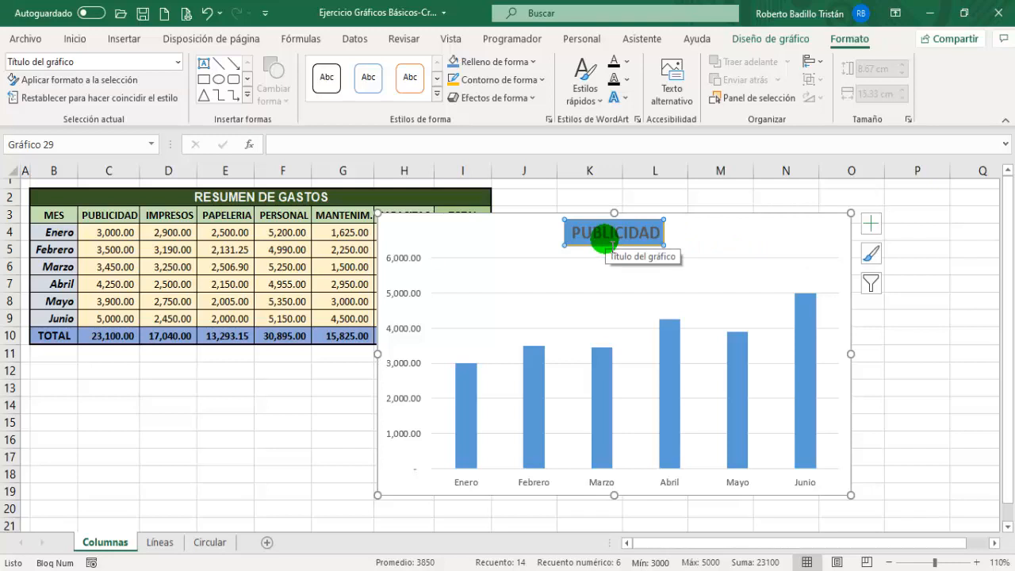
Change the font colour of the horizontal axis month labels to dark orange
left_click(405, 266)
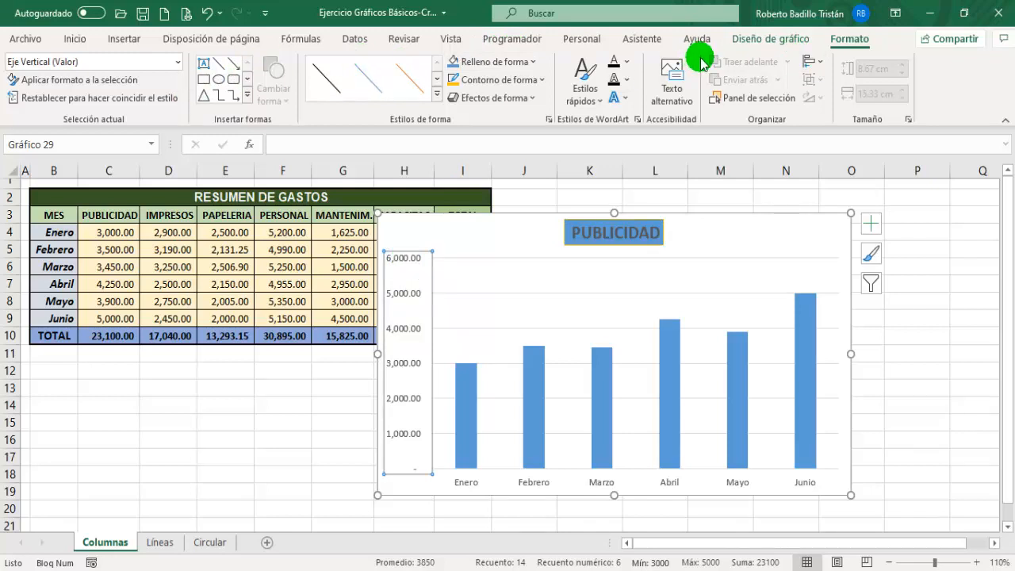
left_click(466, 485)
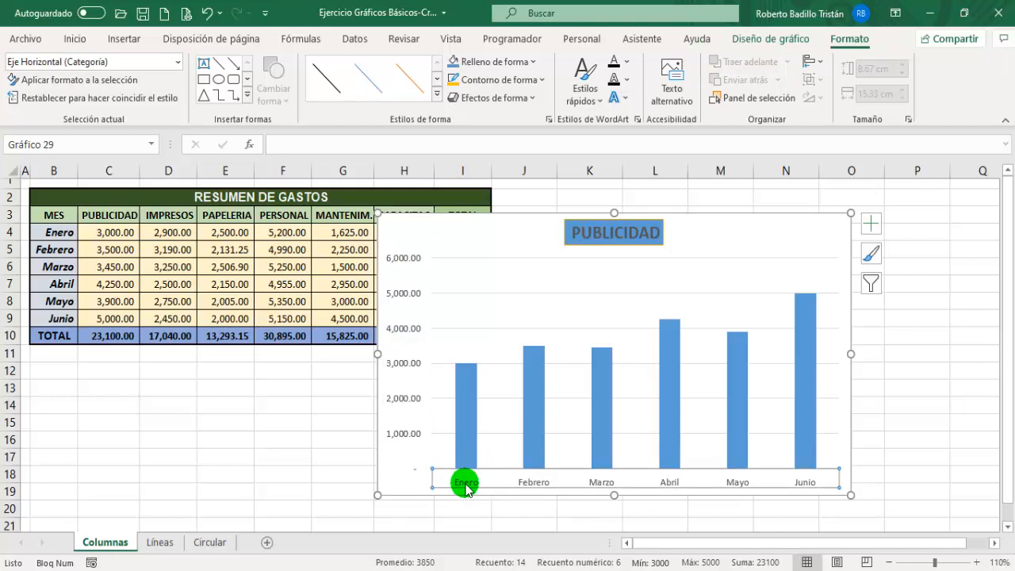
left_click(82, 43)
left_click(230, 93)
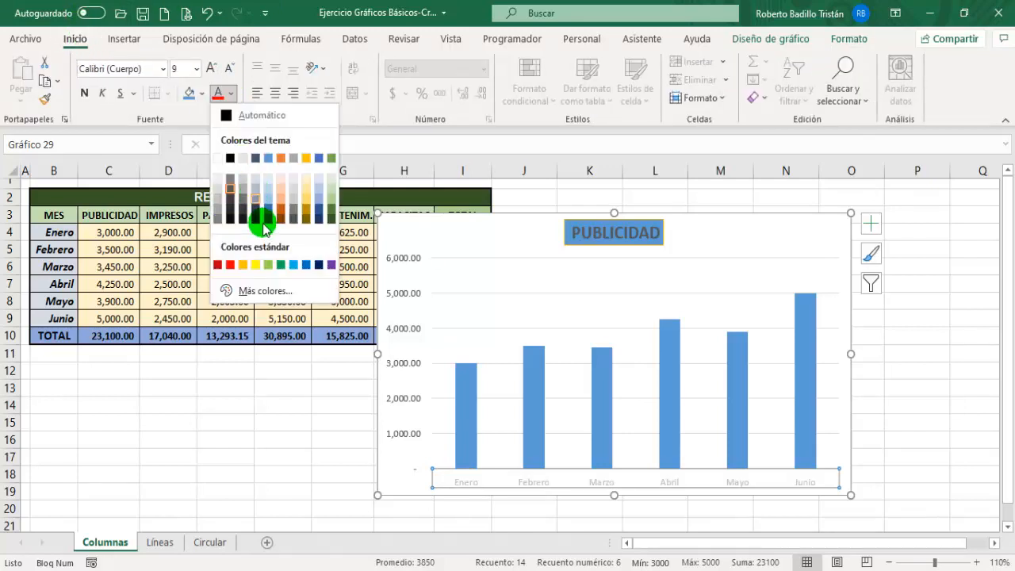
left_click(284, 211)
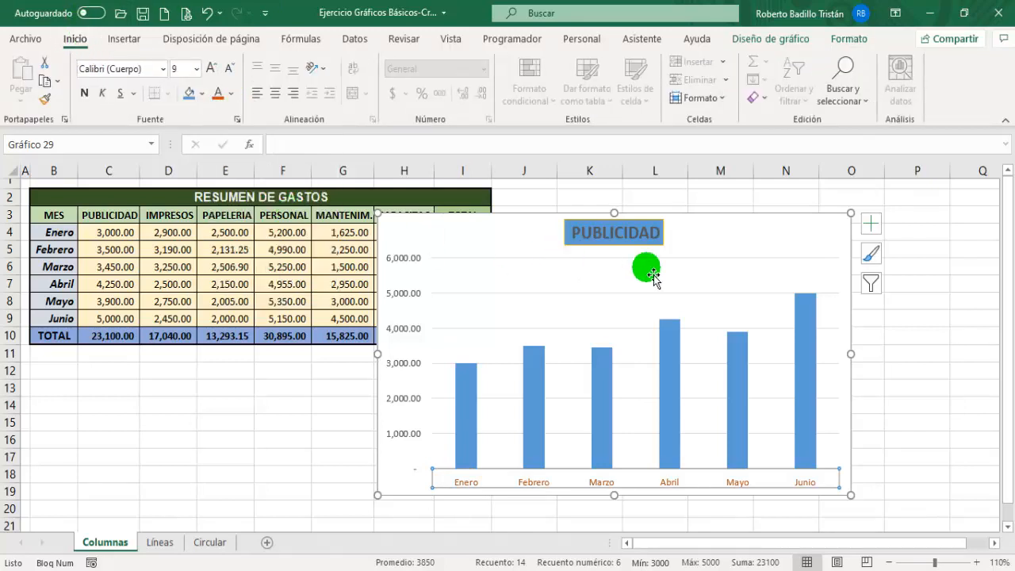
left_click(838, 38)
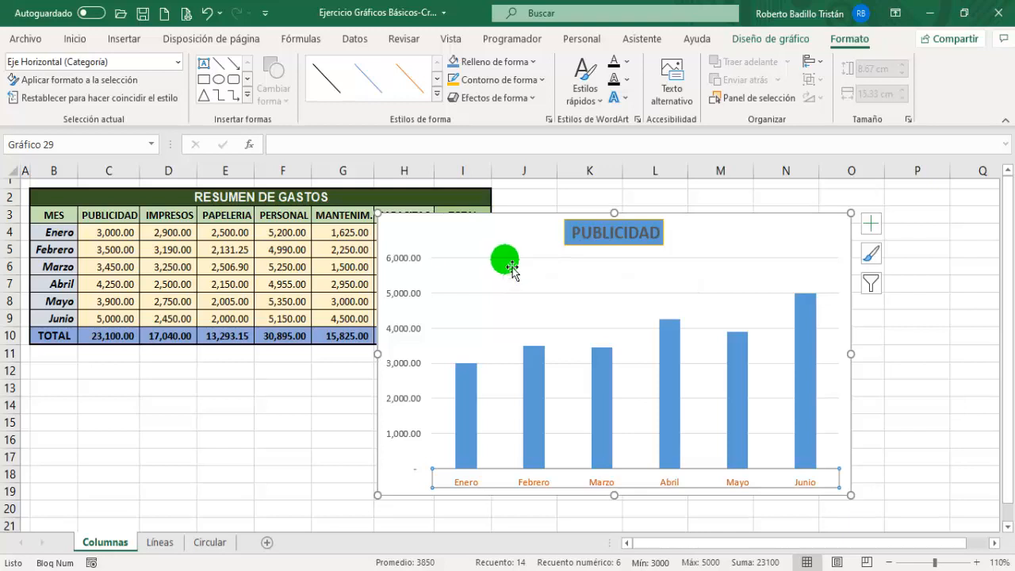
Add primary minor vertical gridlines (Vertical subordinado primario) to the column chart
left_click(513, 294)
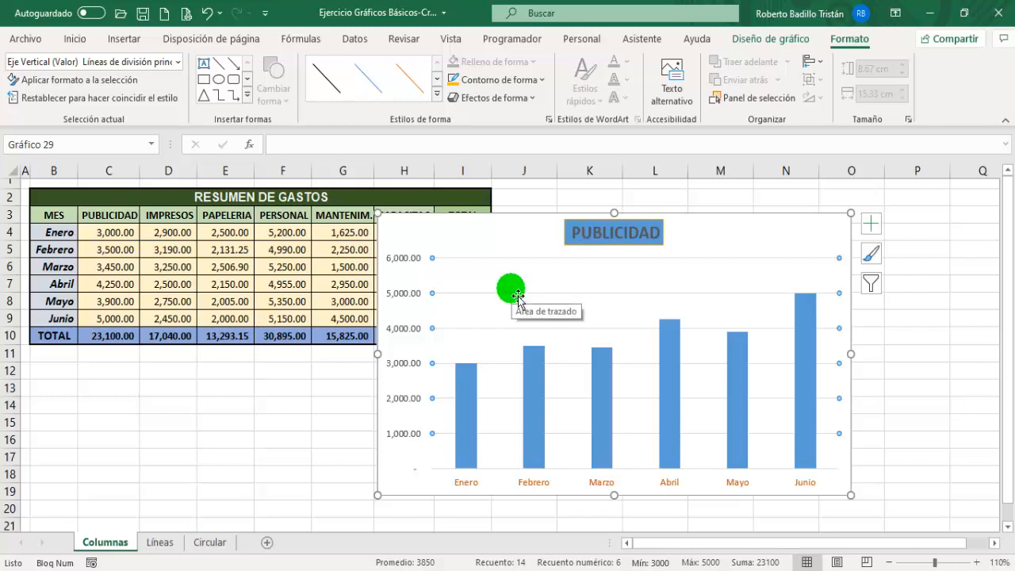
left_click(871, 224)
left_click(347, 336)
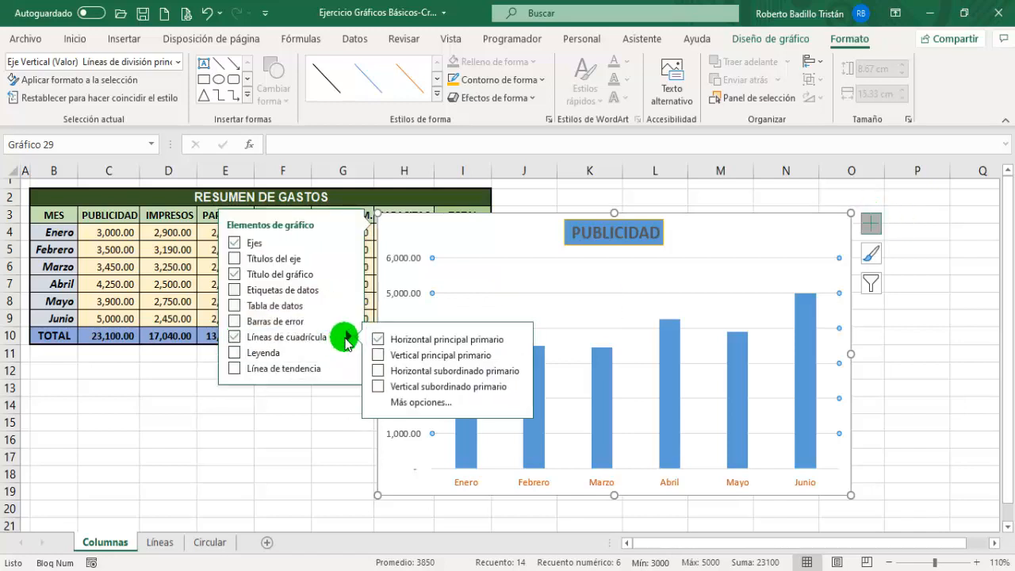
left_click(786, 247)
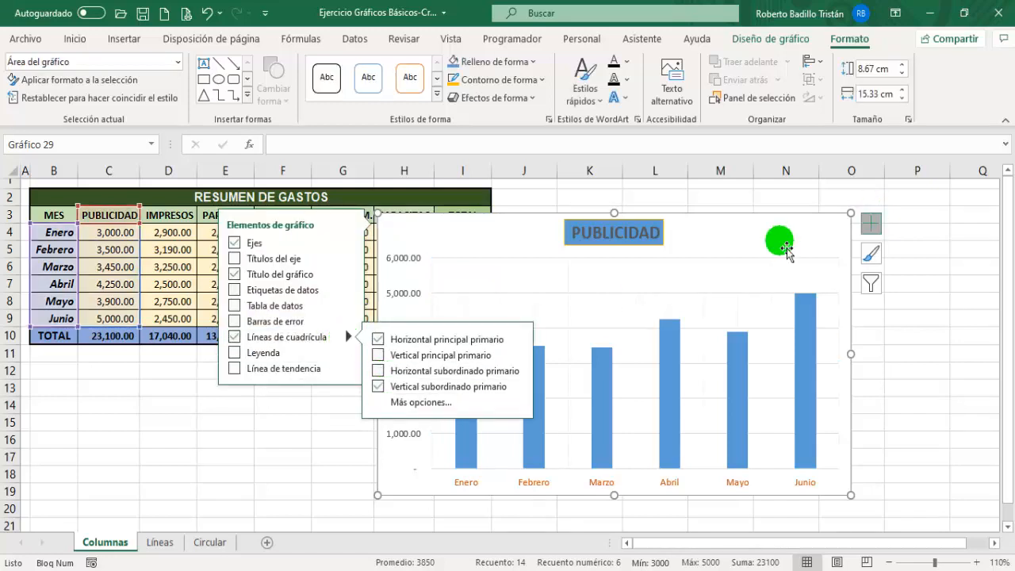
Give the chart's major horizontal gridlines a dashed outline
left_click(543, 264)
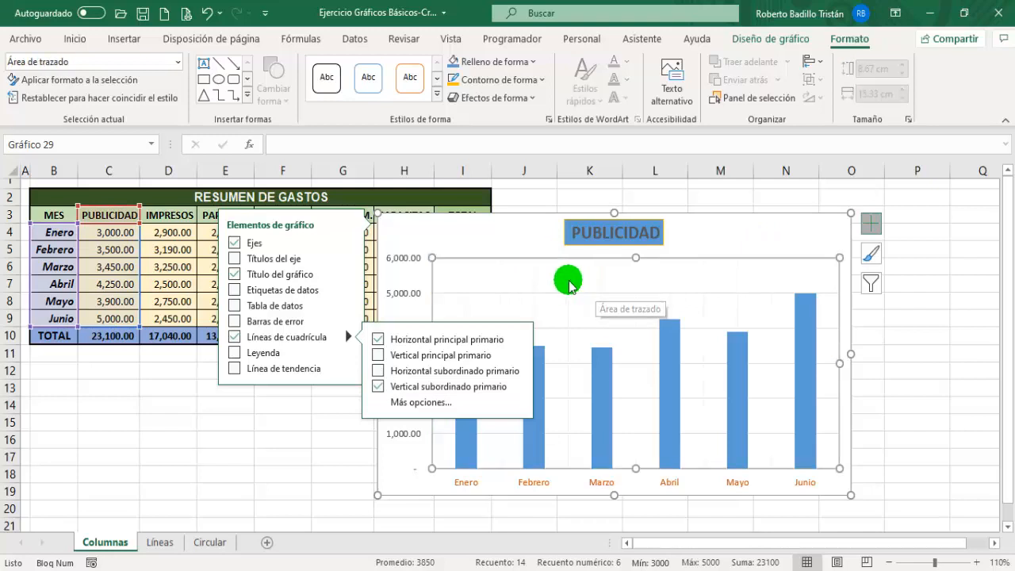
left_click(567, 283)
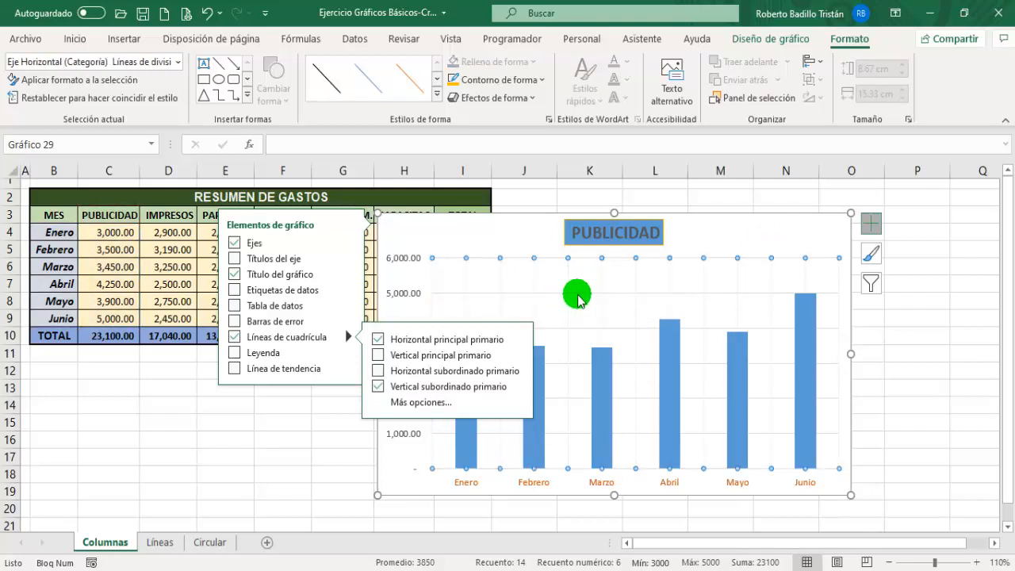
left_click(584, 294)
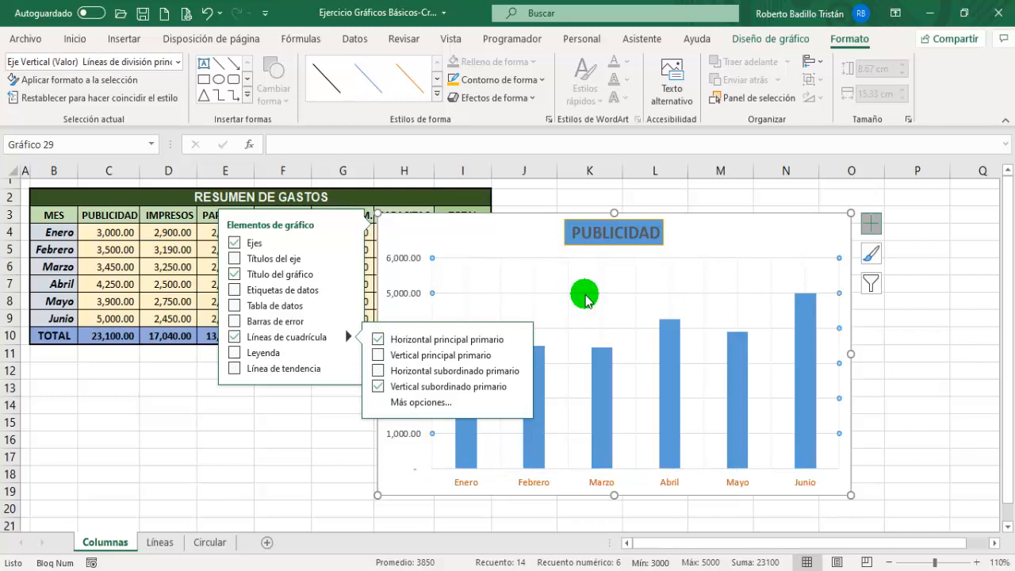
left_click(436, 93)
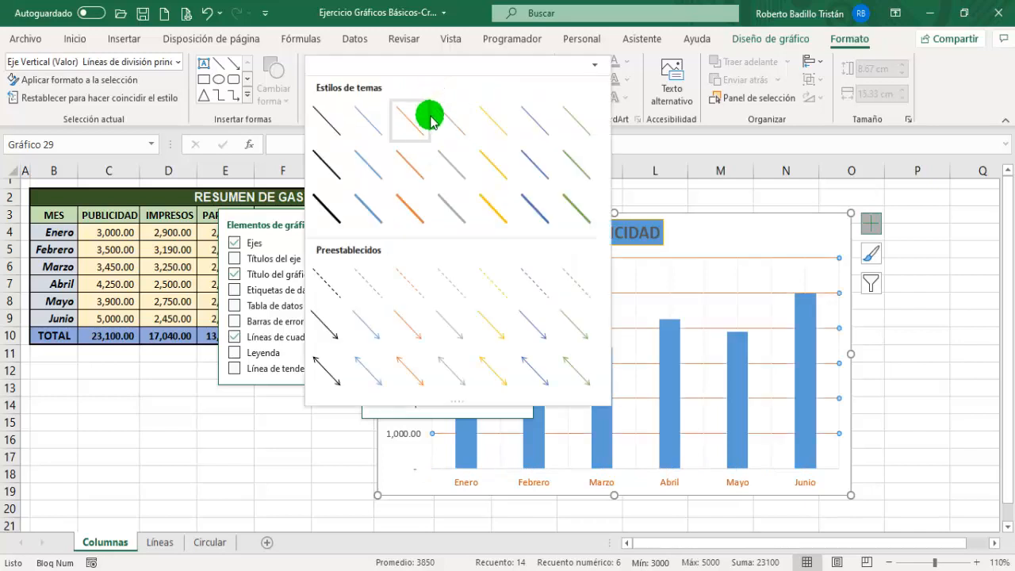
left_click(328, 286)
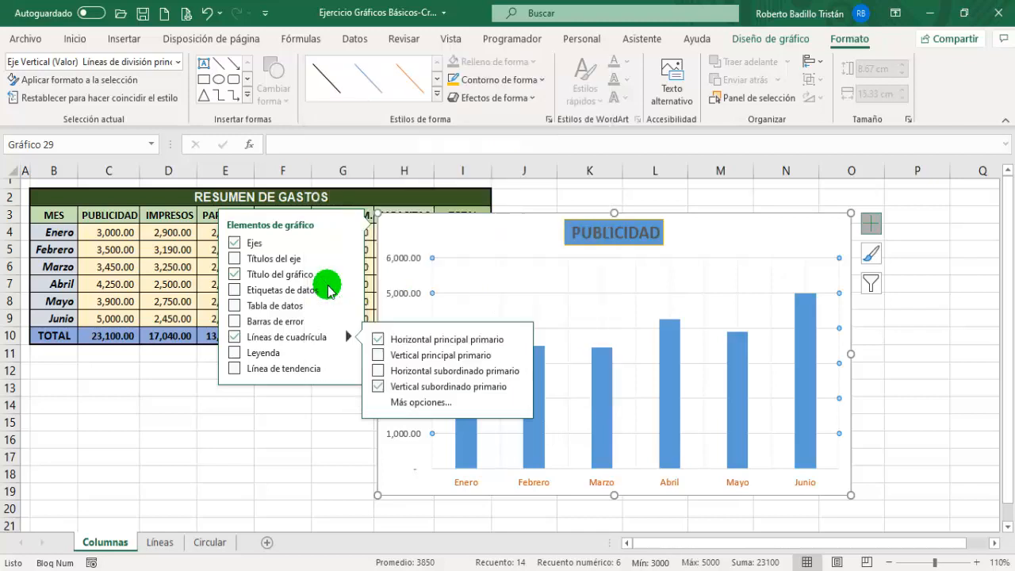
left_click(542, 79)
mouse_move(487, 323)
left_click(670, 445)
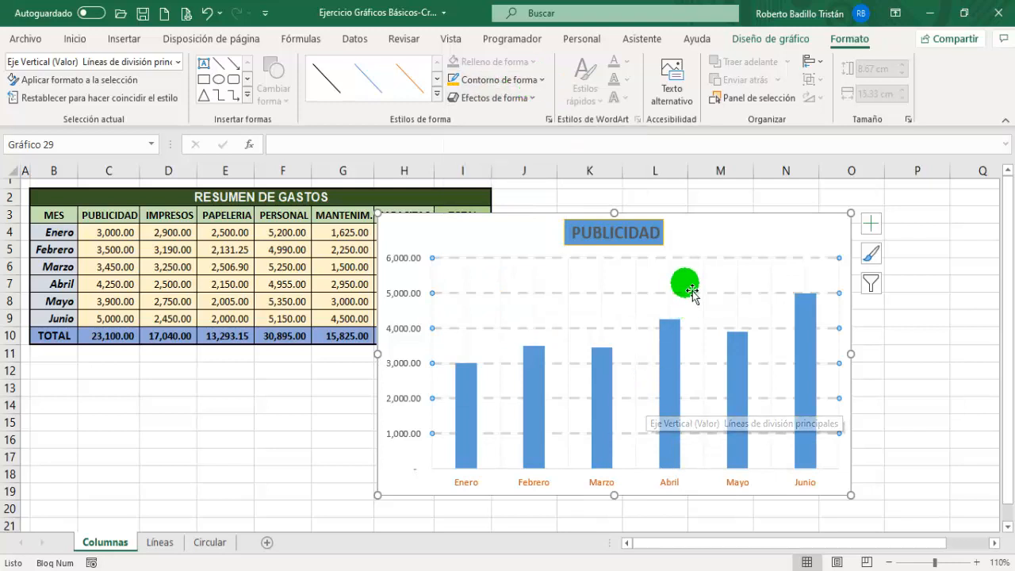
left_click(697, 242)
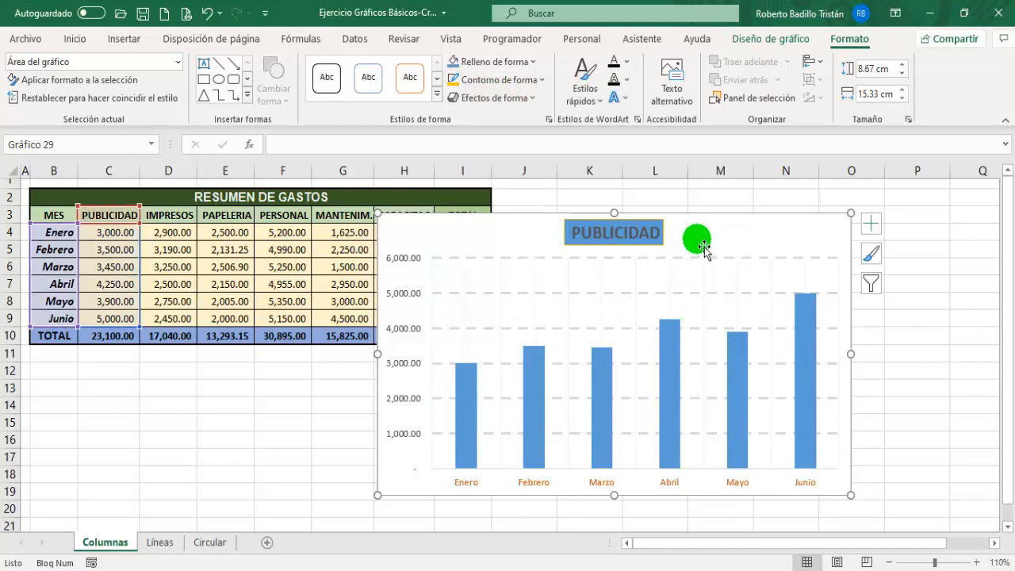
Fill only the Junio column of the PUBLICIDAD series with the orange theme colour
left_click(535, 355)
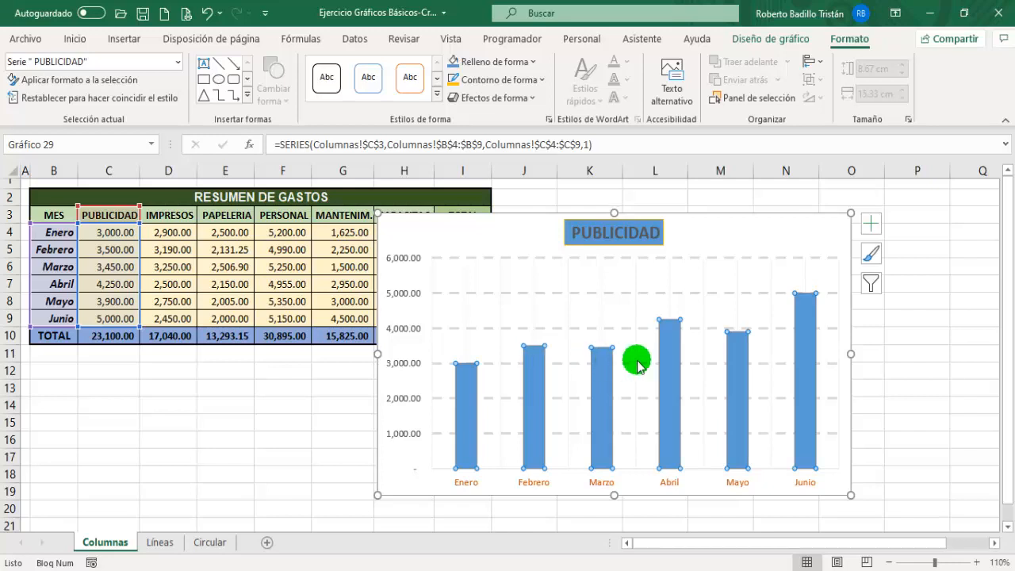
left_click(806, 296)
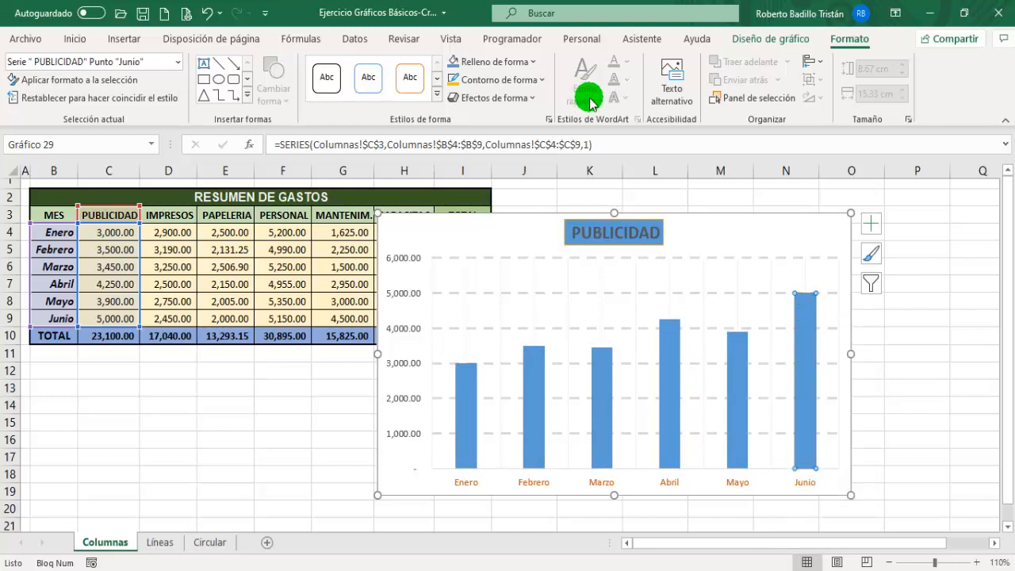
left_click(531, 61)
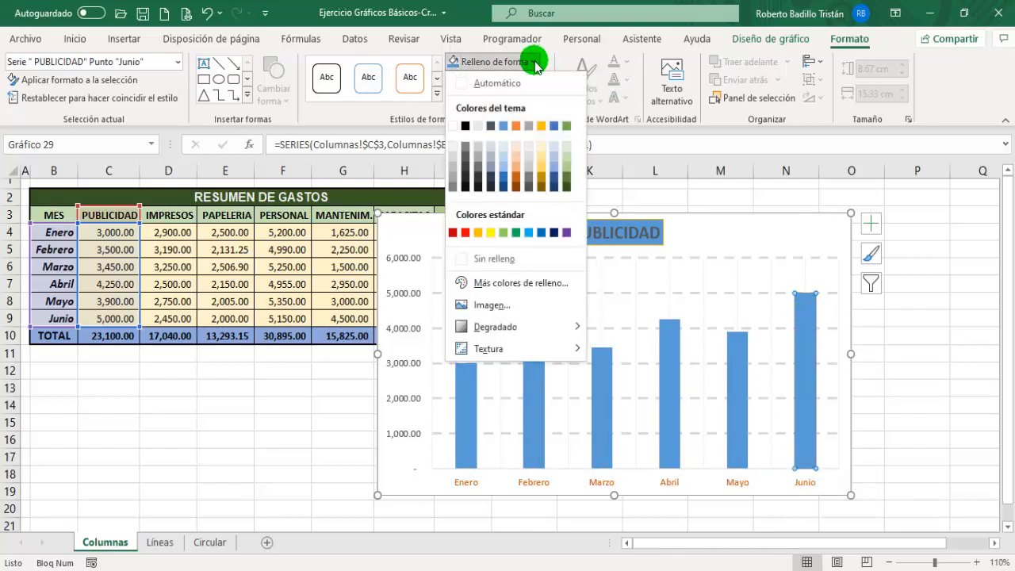
left_click(516, 125)
Fill the Abril column with dark blue-gray and the Febrero column with dark green
left_click(668, 336)
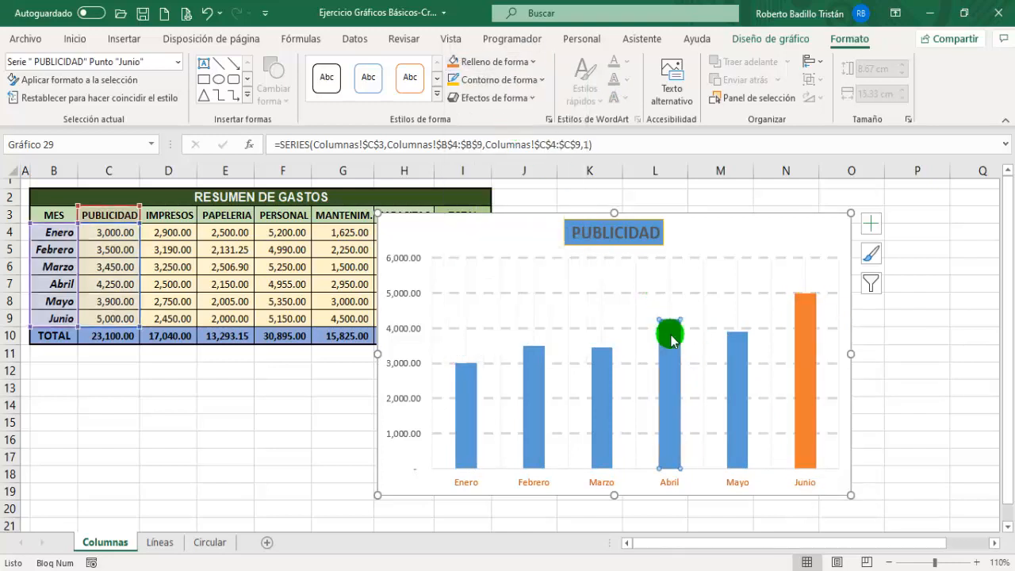
left_click(528, 62)
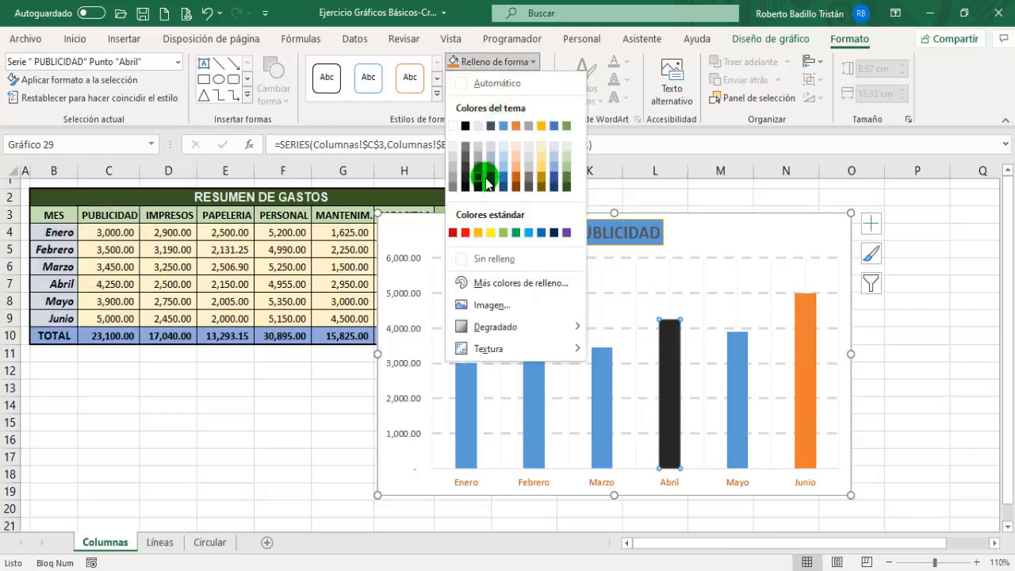
left_click(490, 169)
left_click(533, 393)
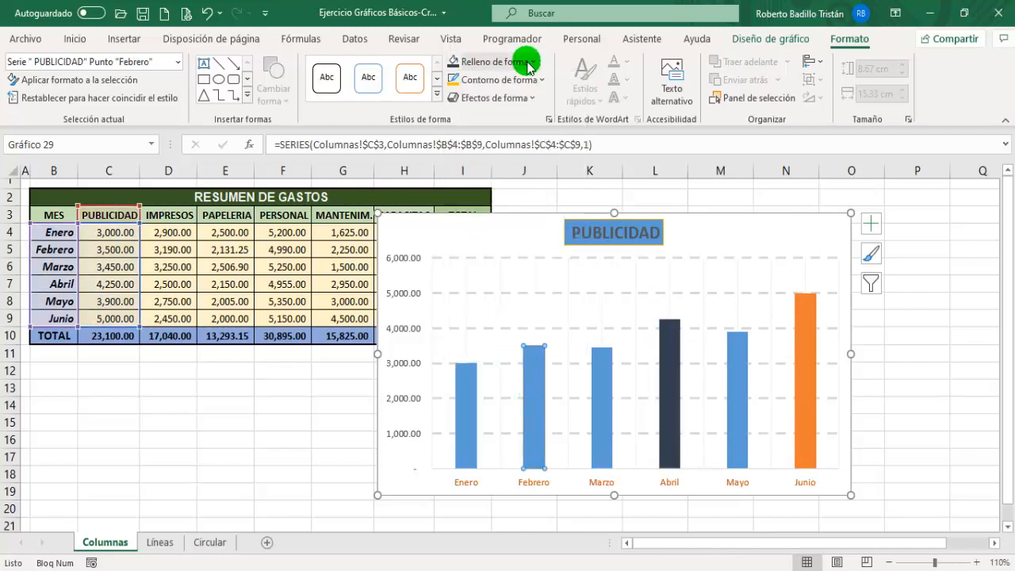
left_click(528, 62)
left_click(566, 176)
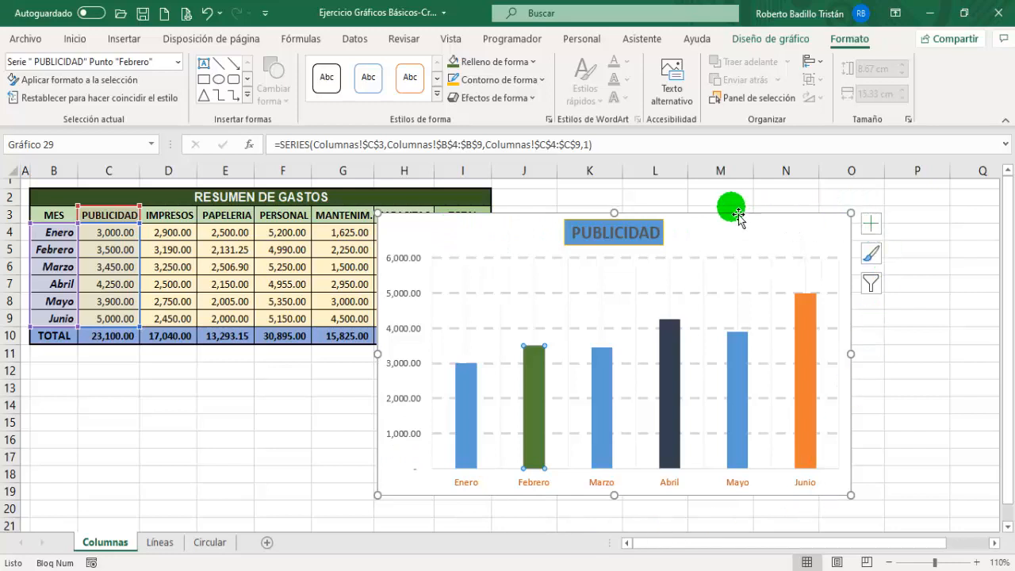
Fill the chart area with light gold and open the fill colours for the plot area
left_click(705, 230)
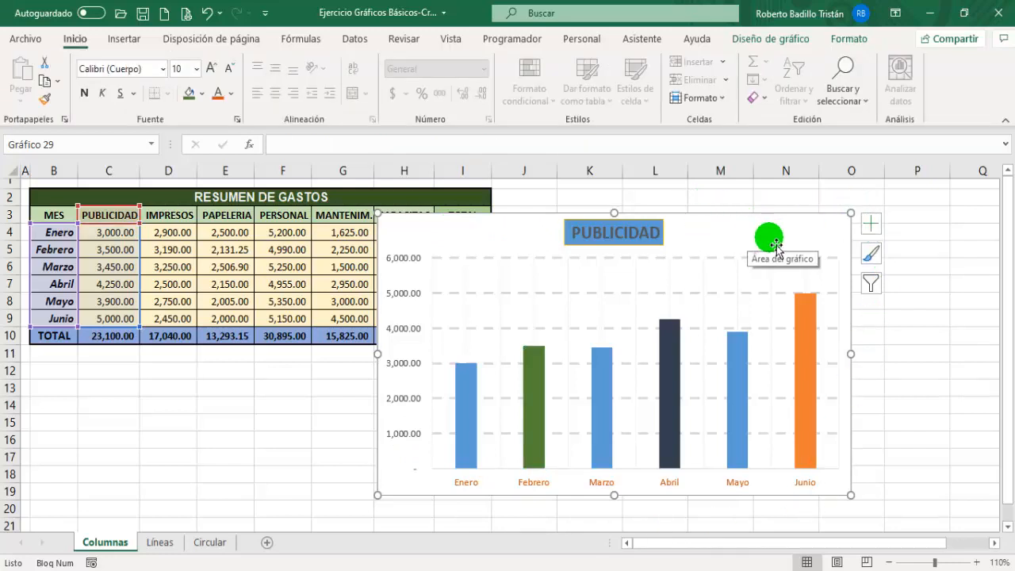
left_click(847, 38)
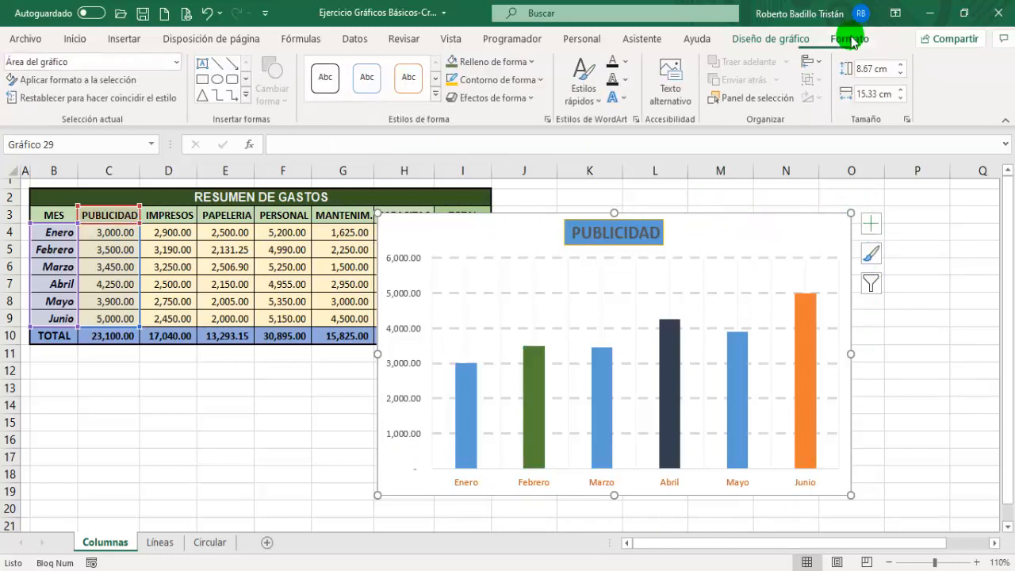
left_click(531, 64)
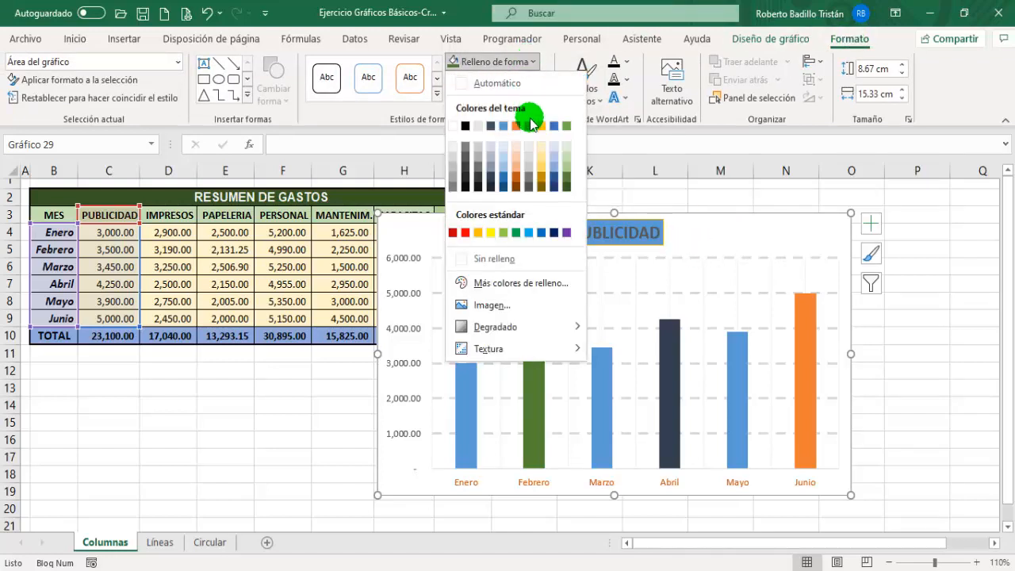
left_click(540, 149)
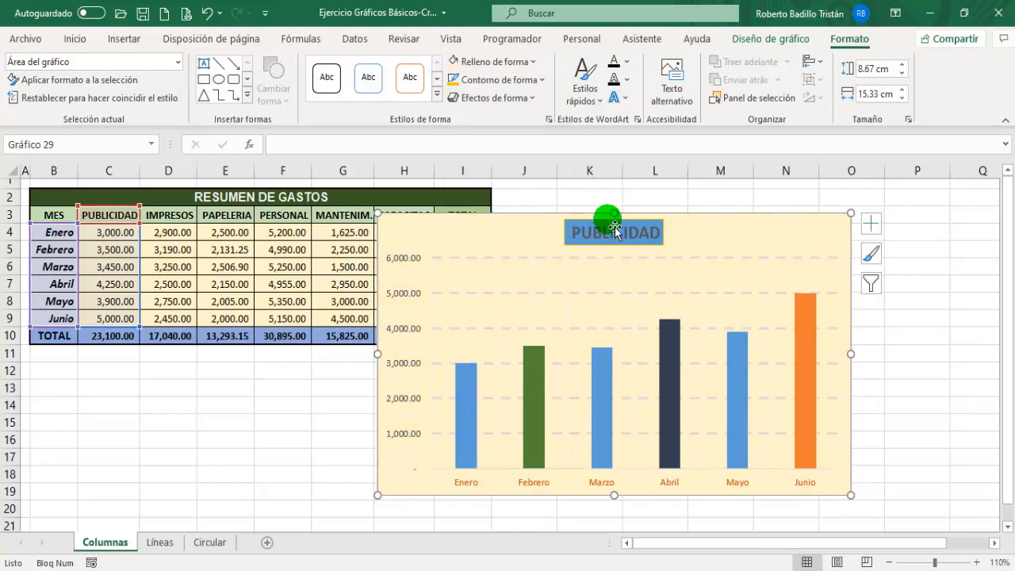
left_click(617, 289)
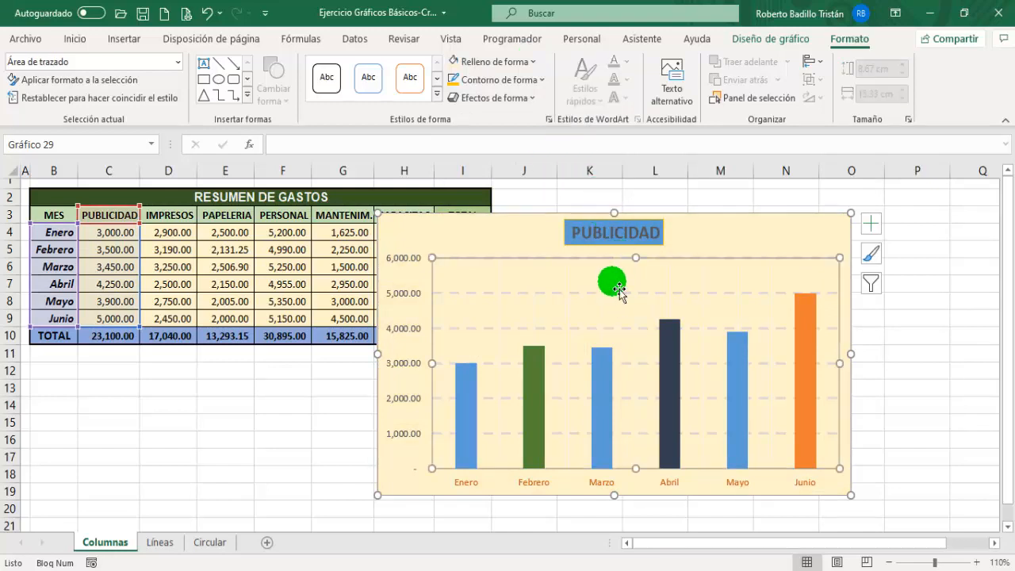
left_click(533, 63)
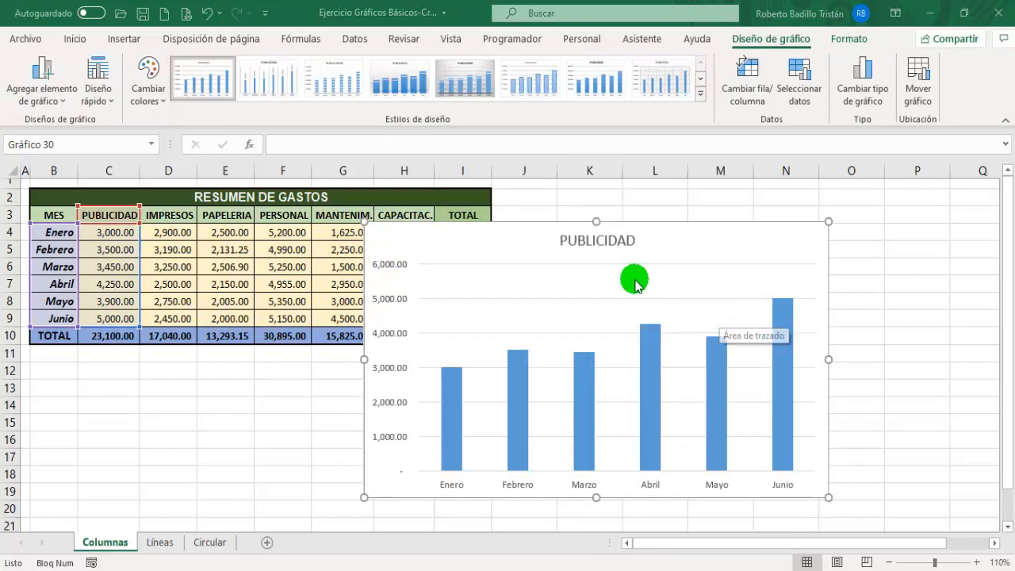
Open the formatting options of the PUBLICIDAD chart title and review its fill, effects, alignment and chart element choices
left_click(590, 250)
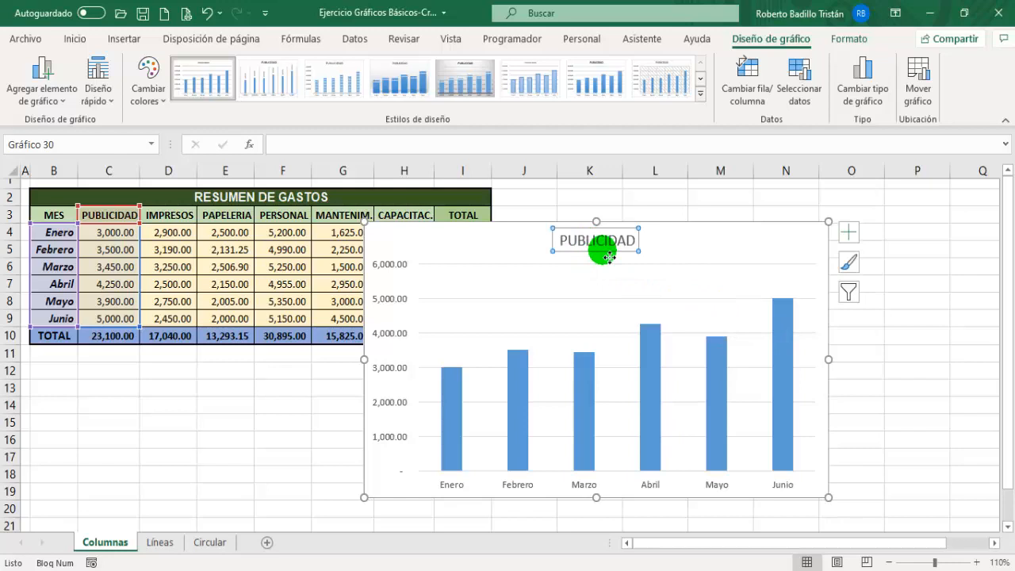
right_click(606, 256)
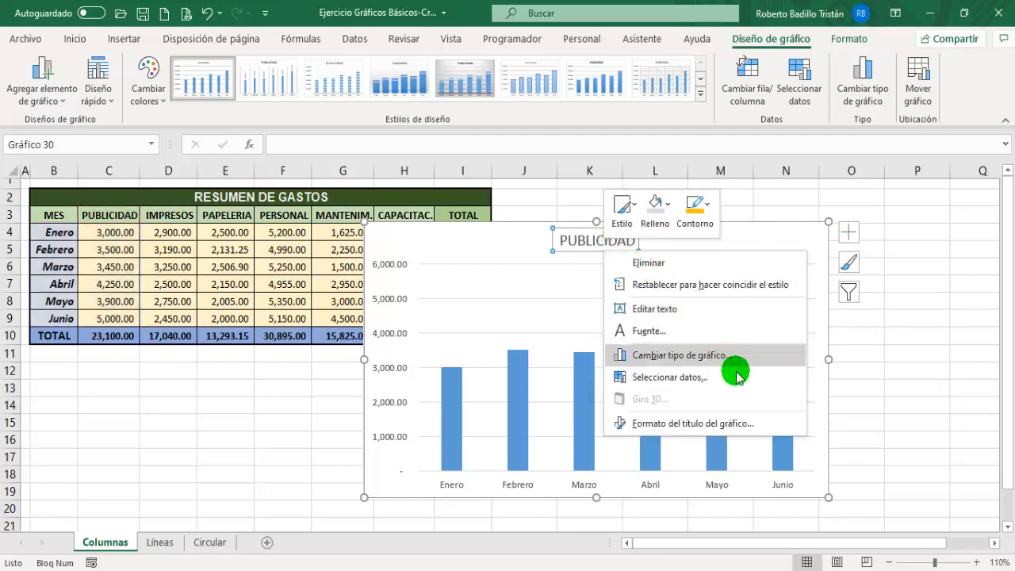
left_click(725, 429)
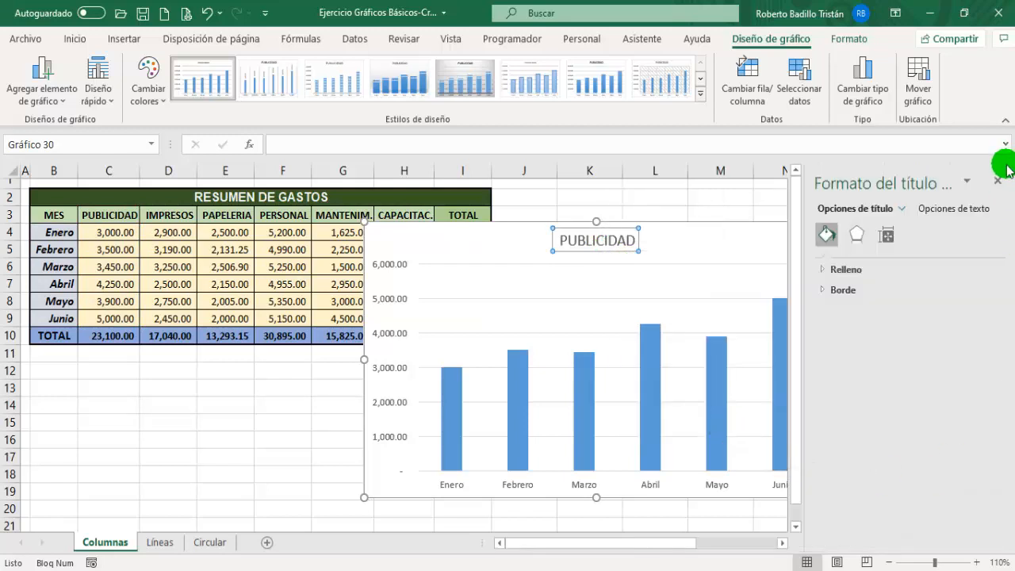
left_click(856, 232)
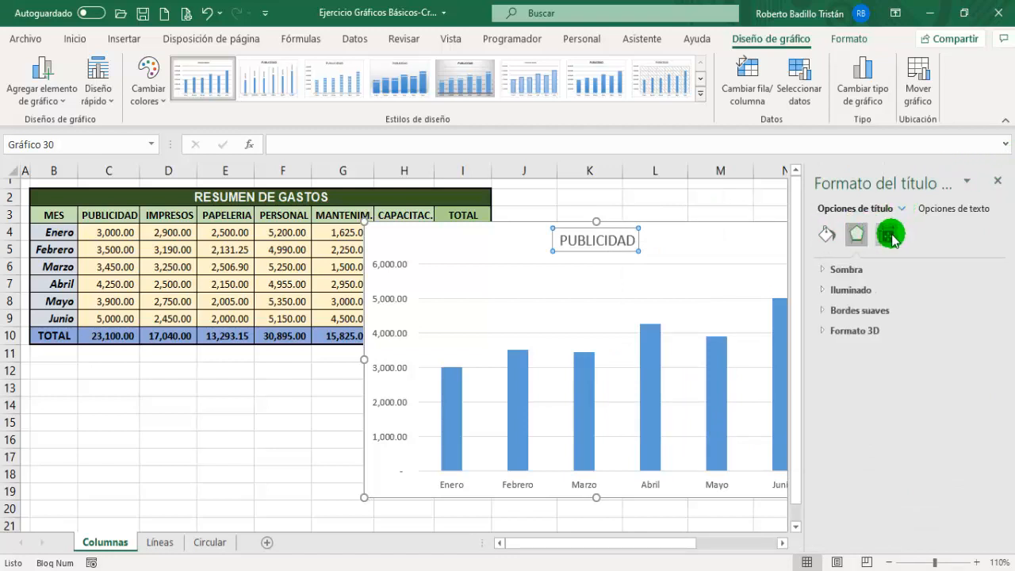
left_click(886, 236)
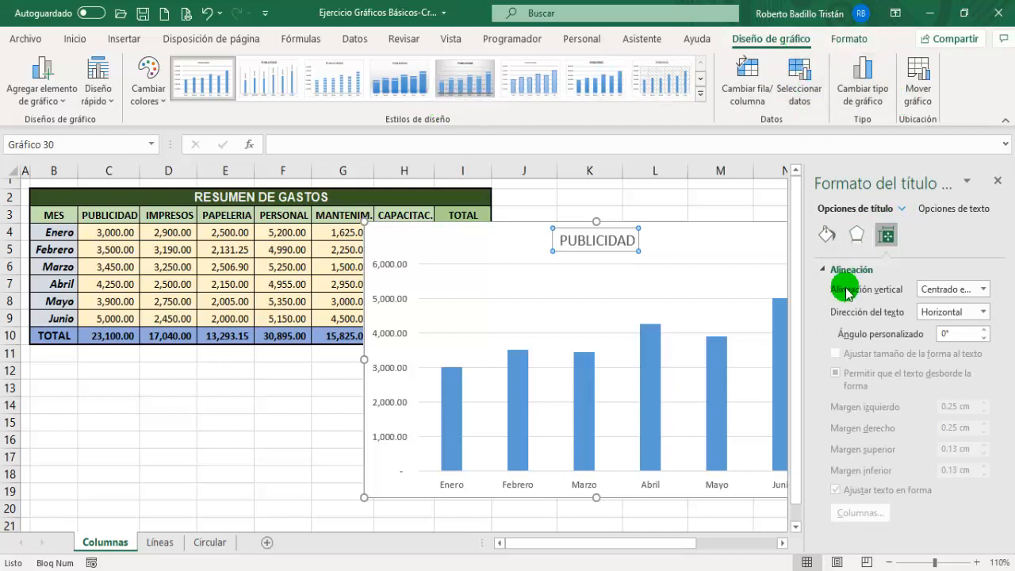
left_click(865, 234)
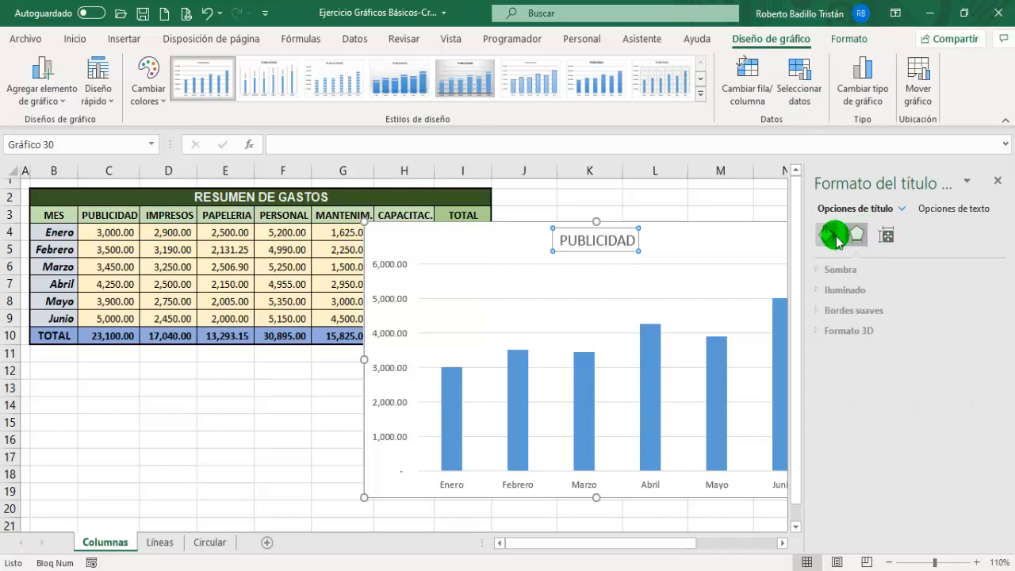
left_click(825, 236)
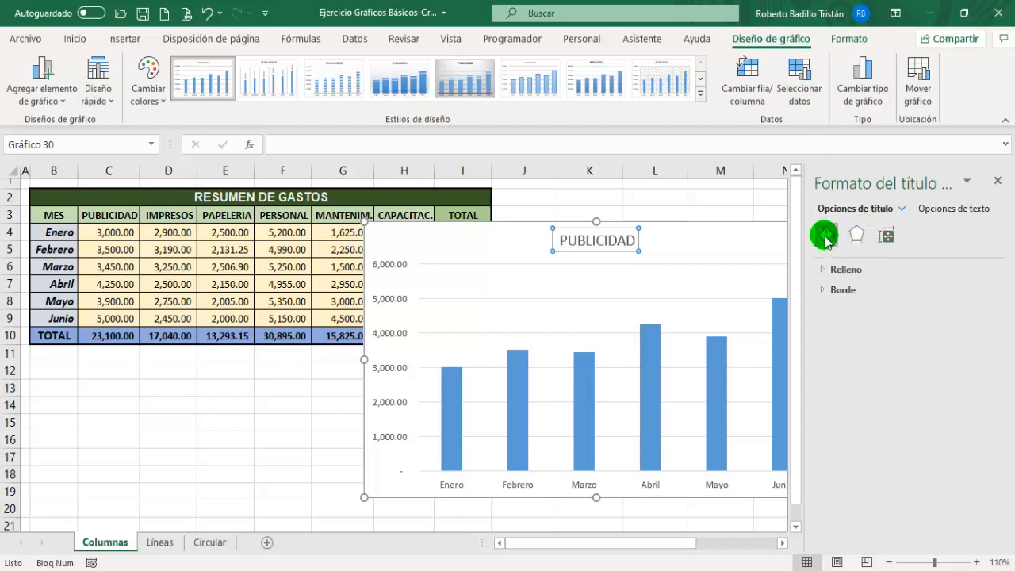
left_click(900, 209)
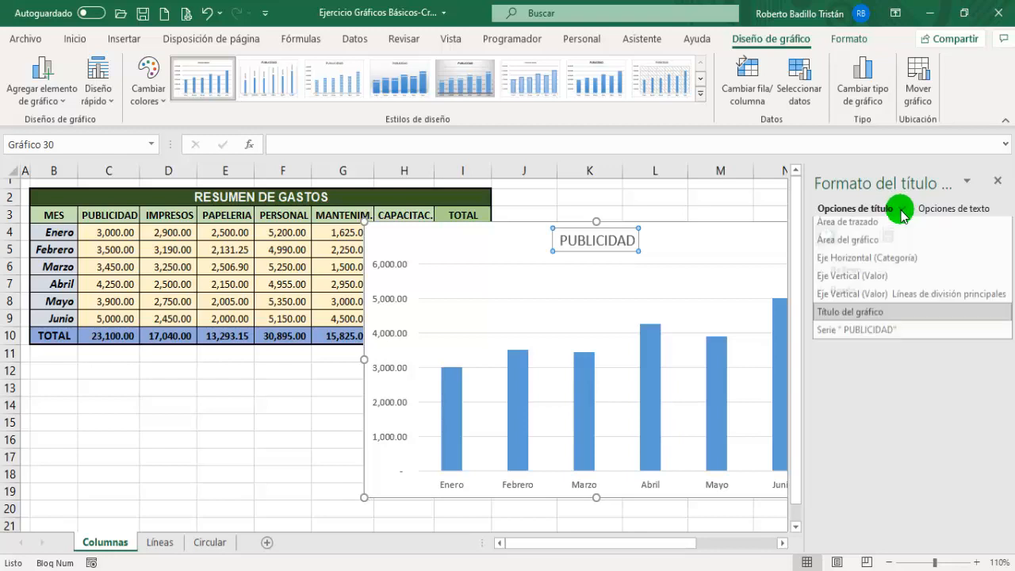
left_click(864, 318)
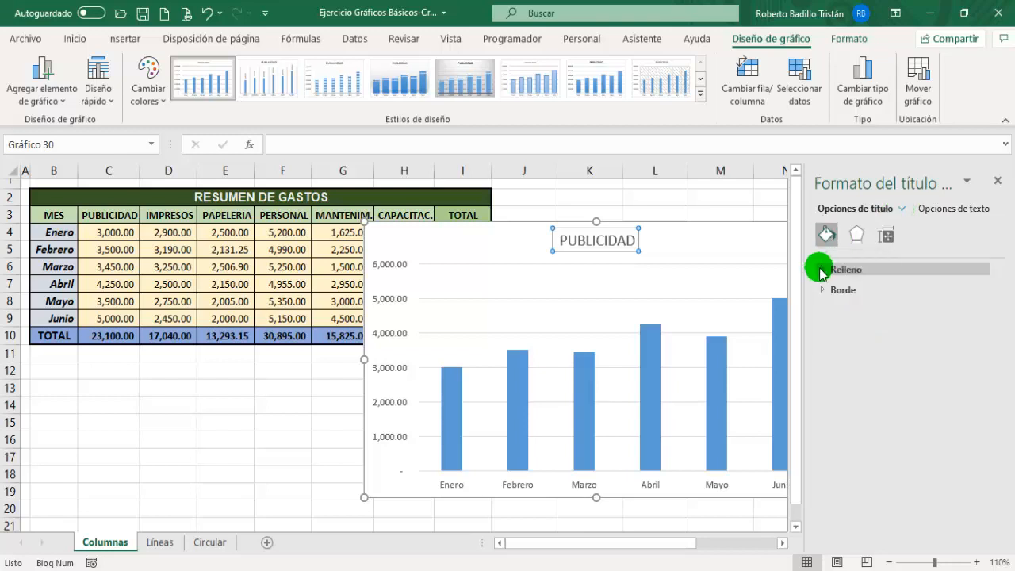
Apply a gradient fill to the PUBLICIDAD chart title, with its fill and border settings expanded
left_click(821, 269)
left_click(822, 436)
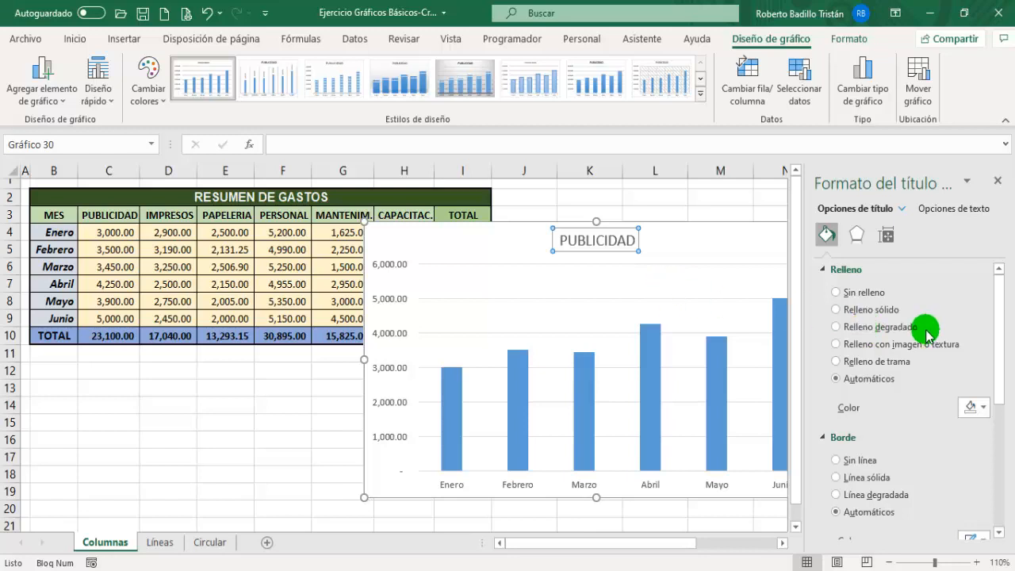
left_click(836, 331)
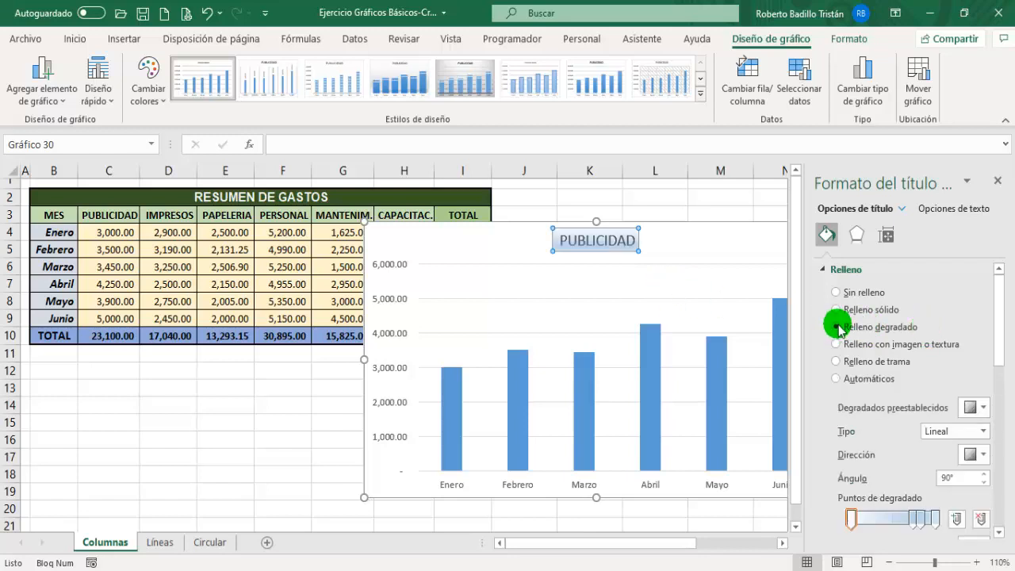
Add an orange shadow to the chart title
left_click(854, 235)
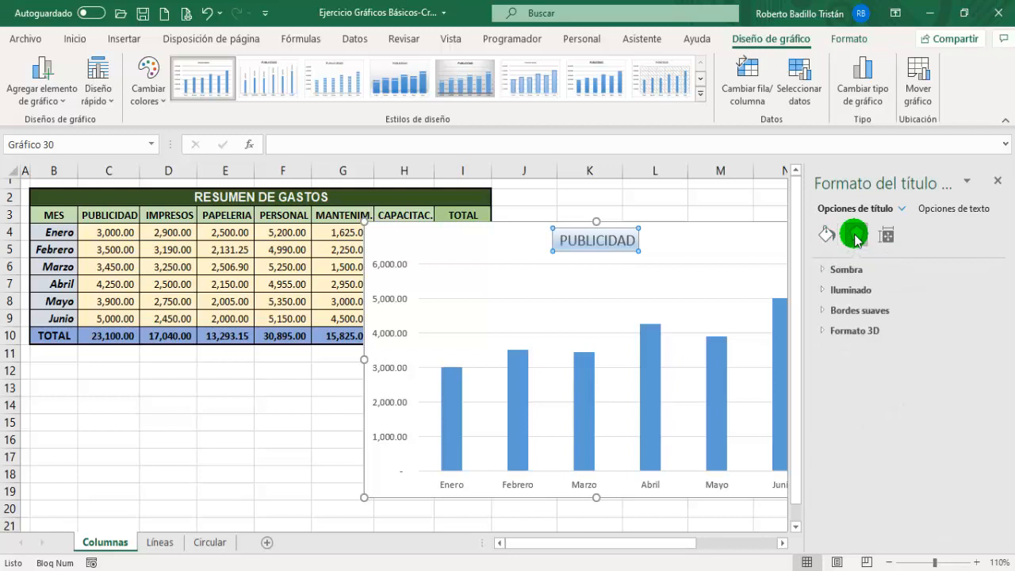
left_click(822, 270)
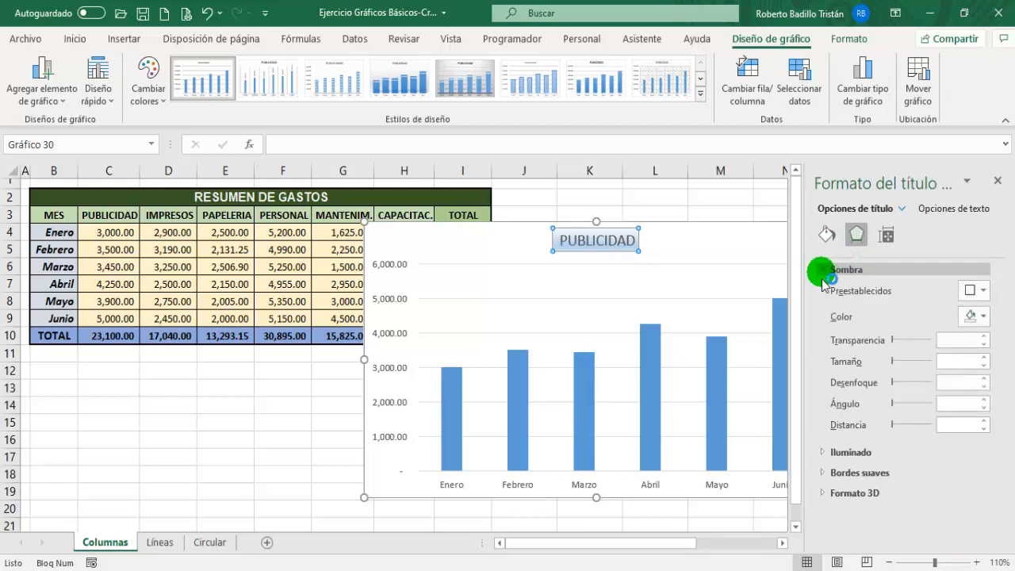
left_click(974, 316)
left_click(951, 404)
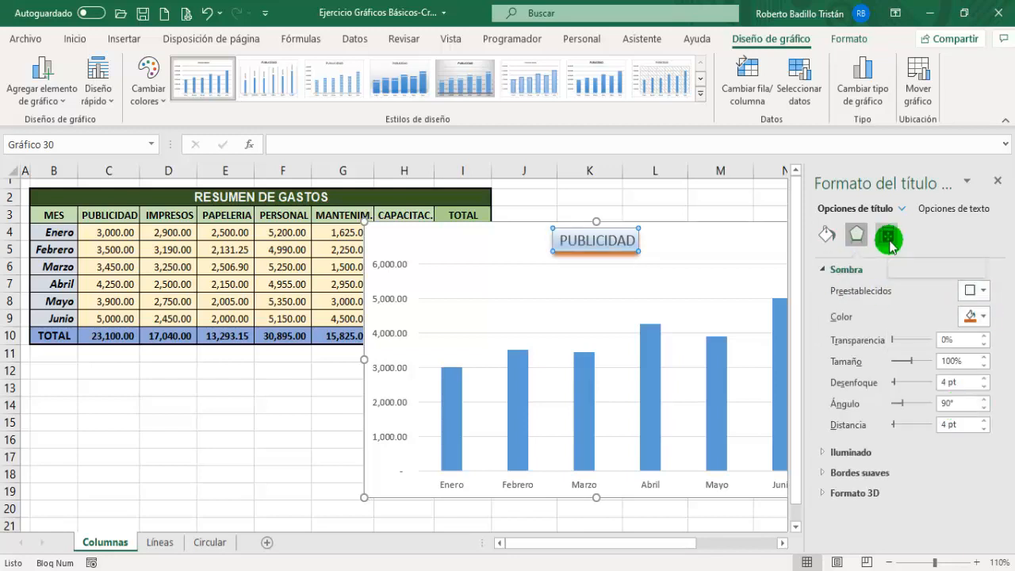
Tilt the chart title to a custom angle of 6° and close its formatting options
left_click(886, 236)
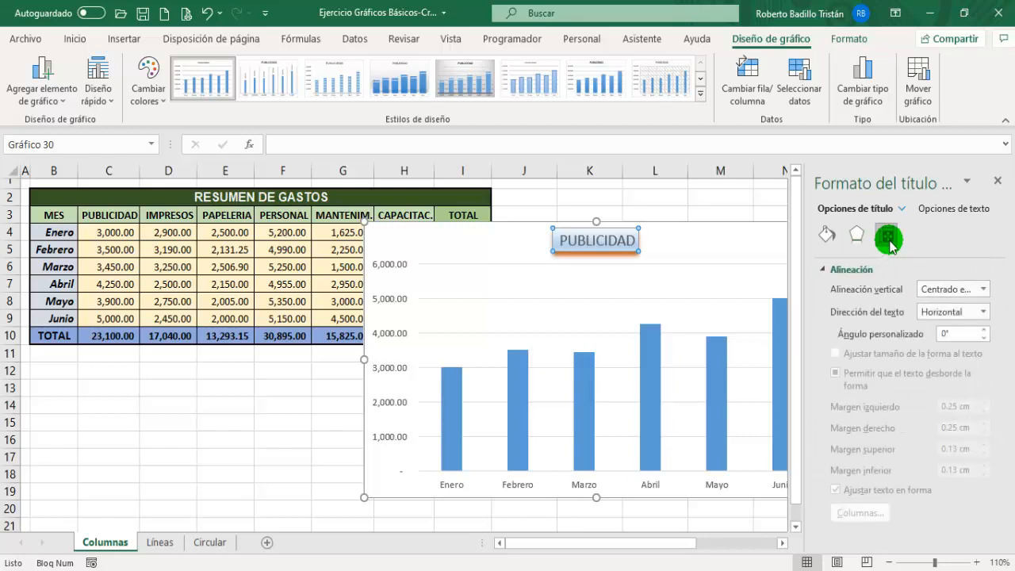
left_click(986, 329)
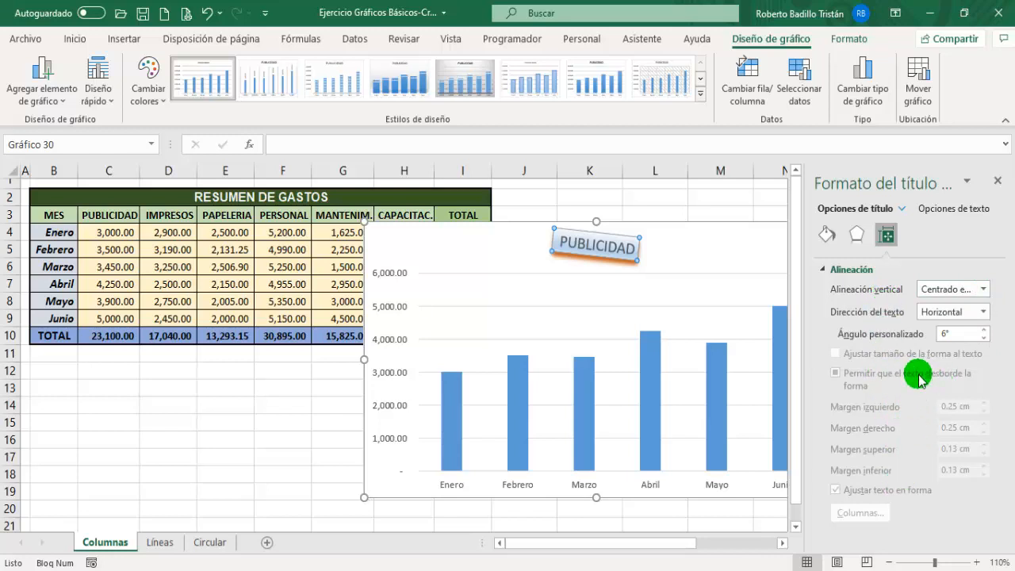
left_click(998, 182)
Try the Moneda number category on the vertical axis values and replace it with the Número category
mouse_move(663, 440)
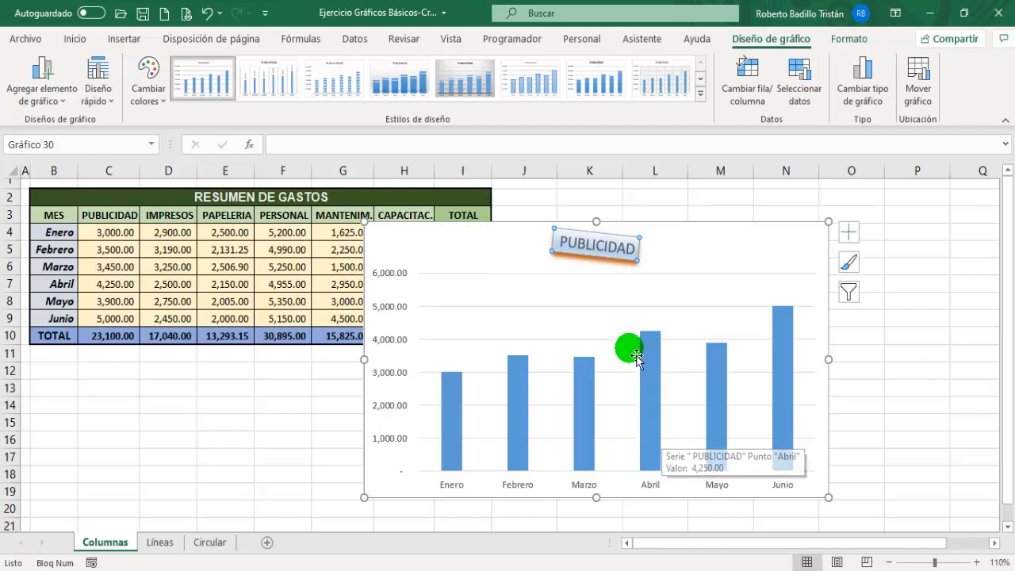
left_click(394, 275)
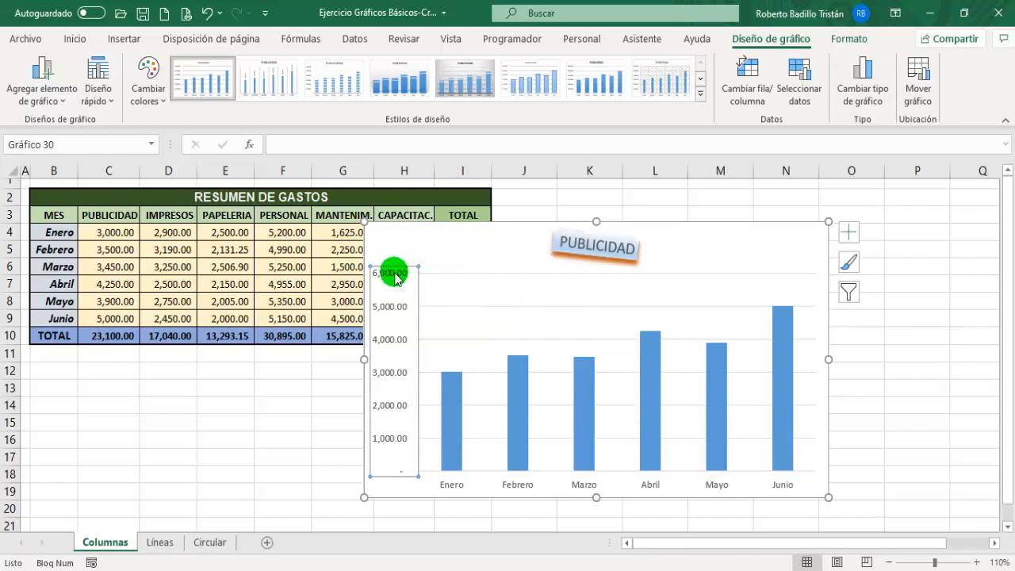
right_click(394, 277)
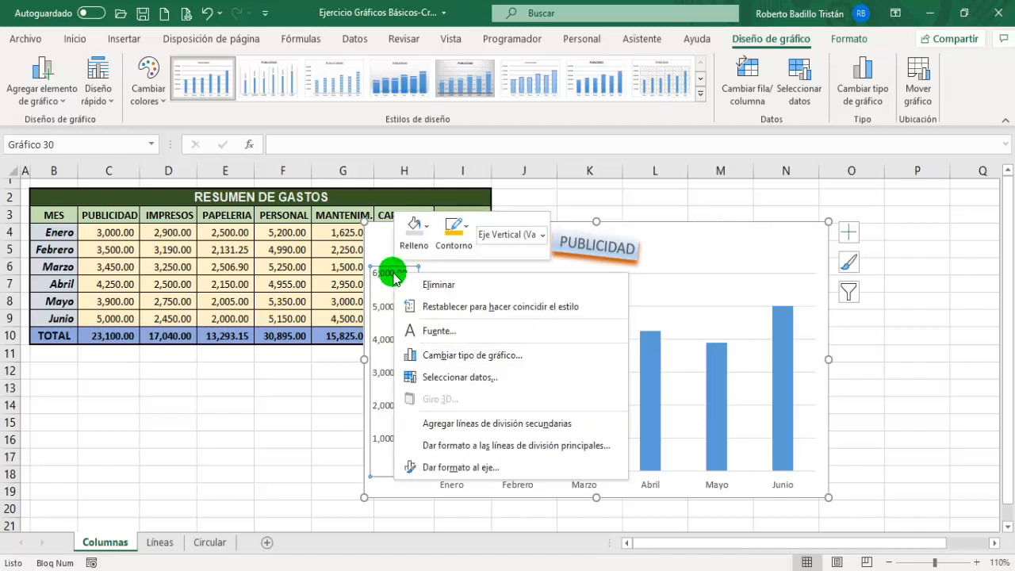
left_click(499, 468)
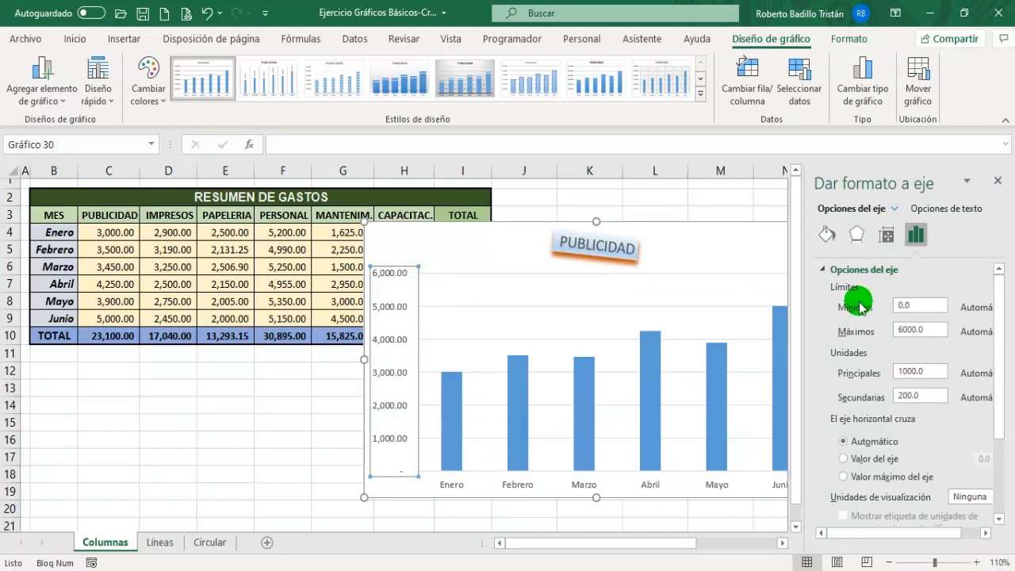
left_click(822, 271)
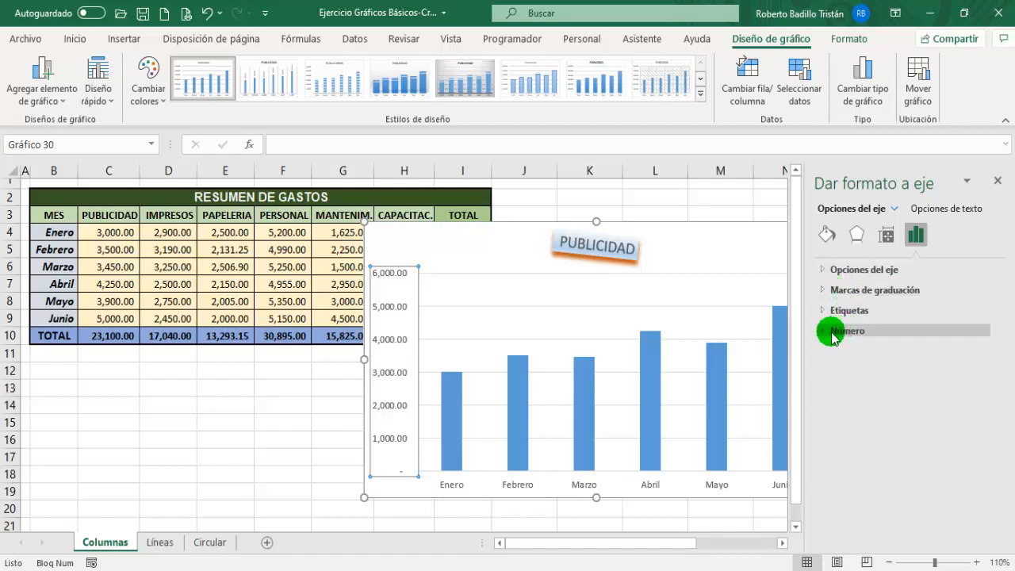
left_click(821, 331)
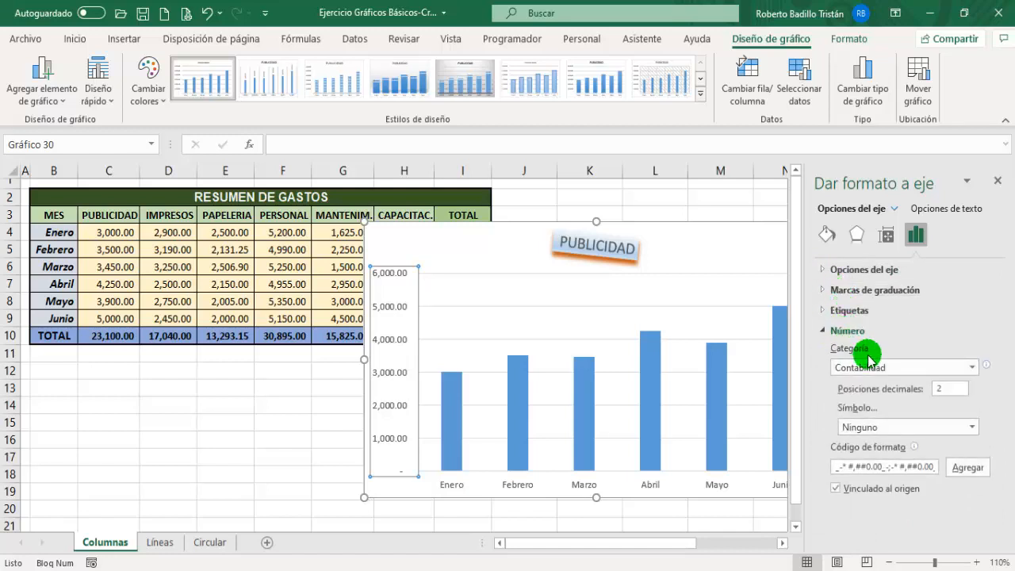
left_click(972, 368)
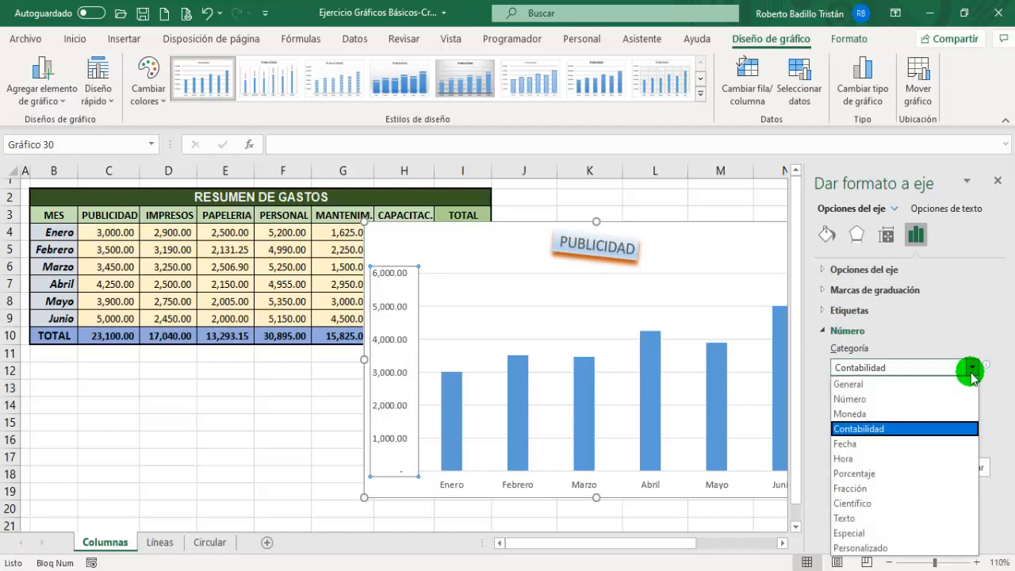
left_click(849, 413)
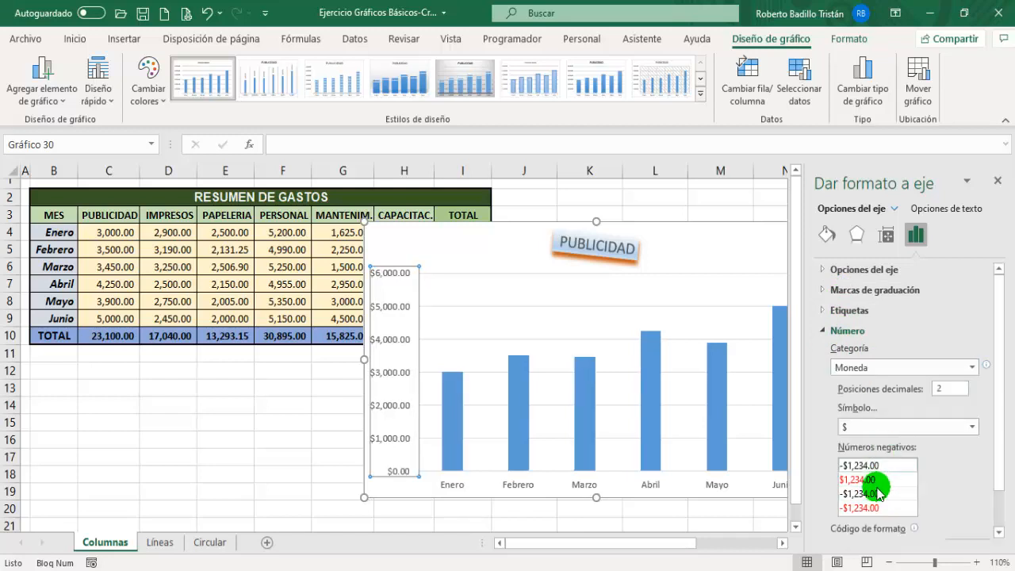
left_click(972, 367)
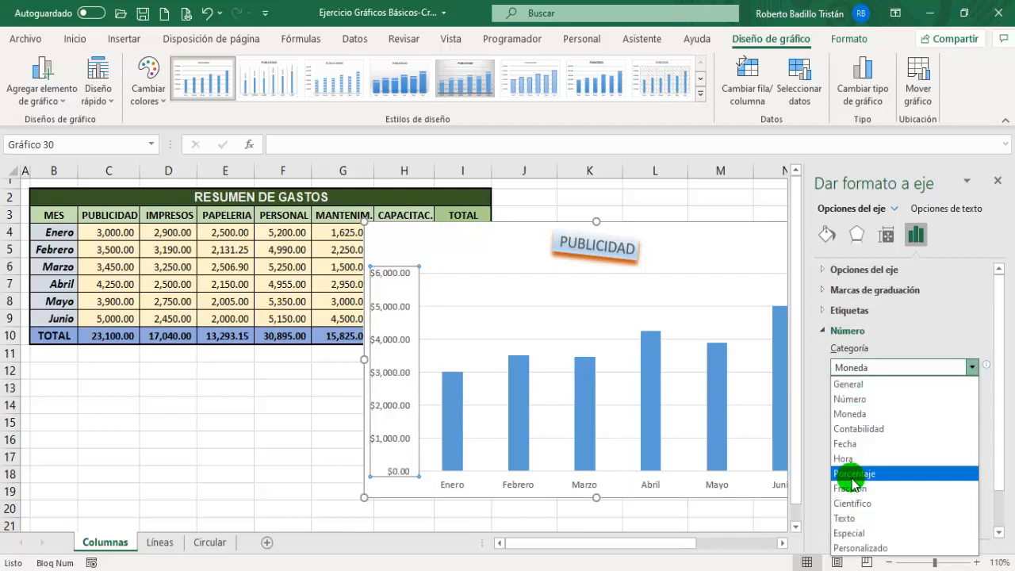
left_click(849, 399)
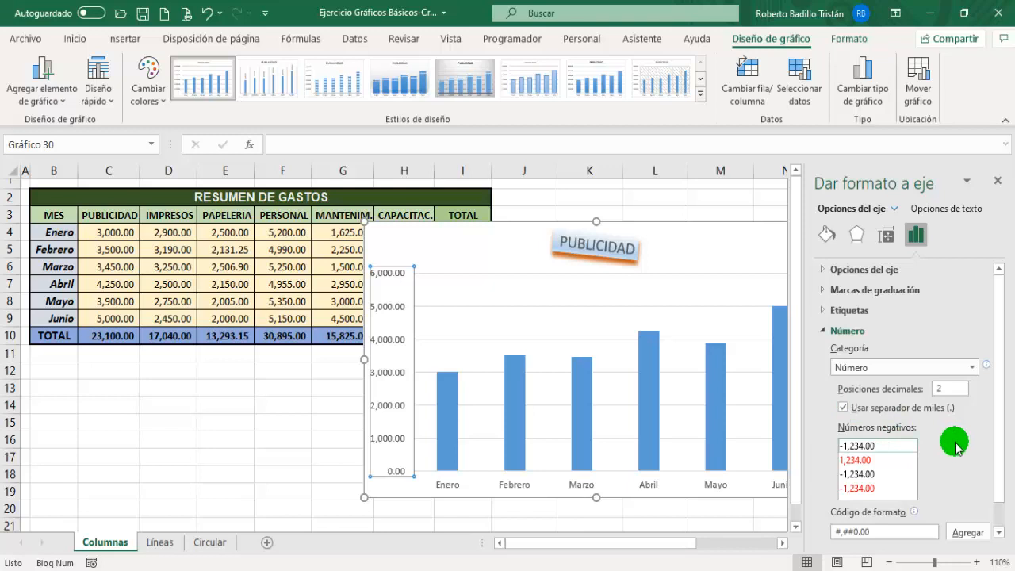
left_click(825, 331)
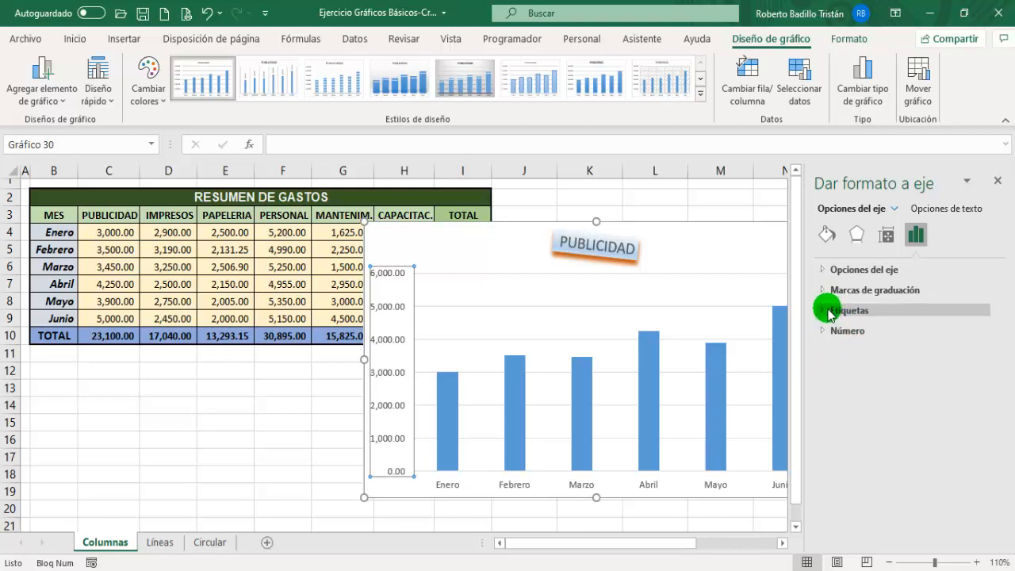
Try the Alto label position on the vertical axis and undo that change
left_click(825, 312)
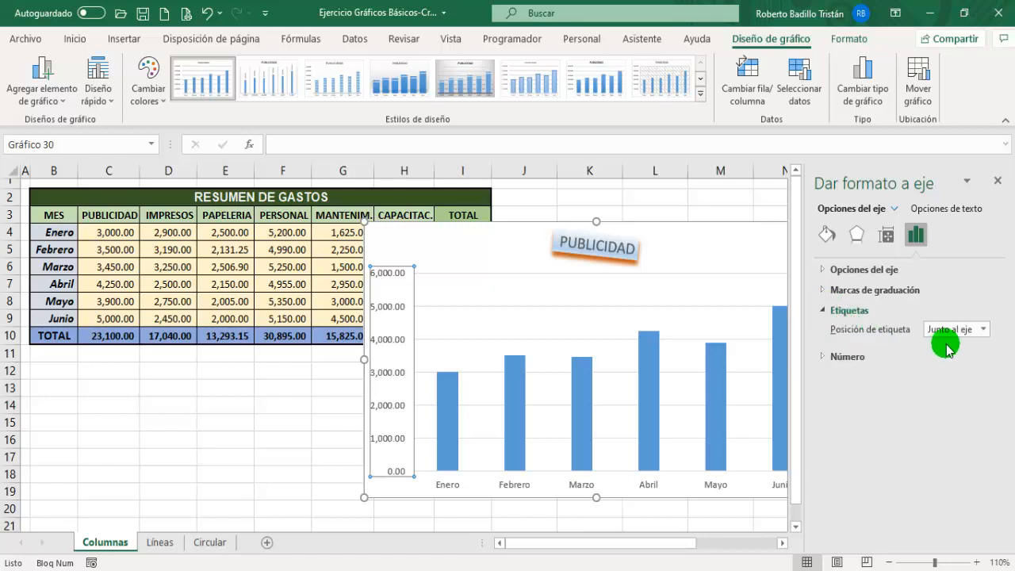
left_click(976, 330)
left_click(945, 358)
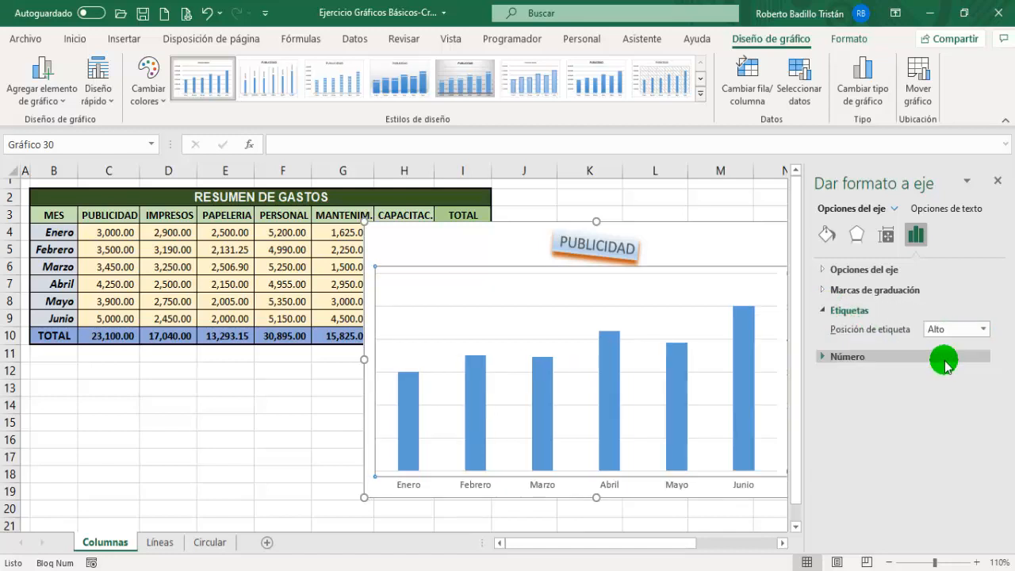
left_click(996, 181)
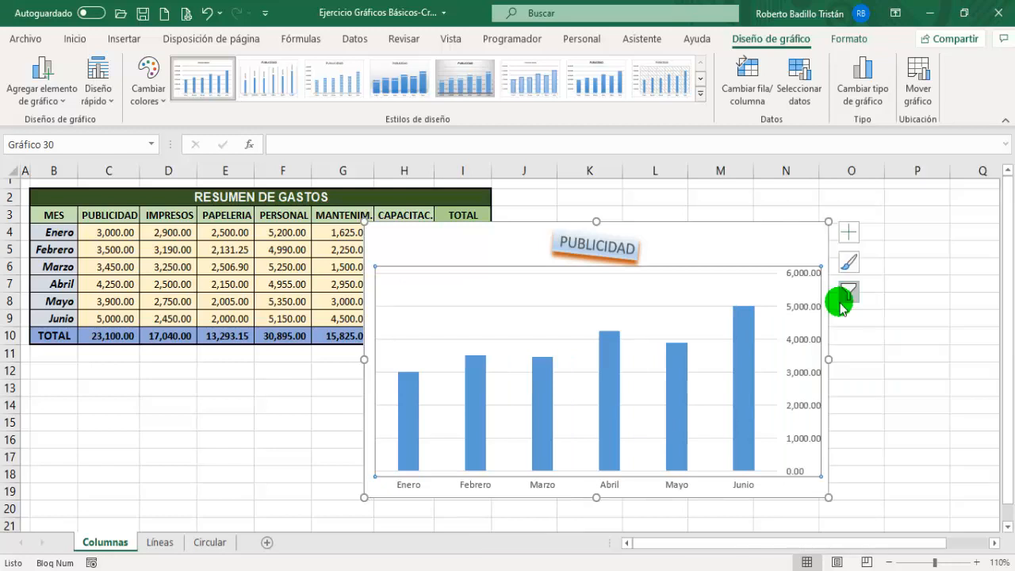
left_click(205, 13)
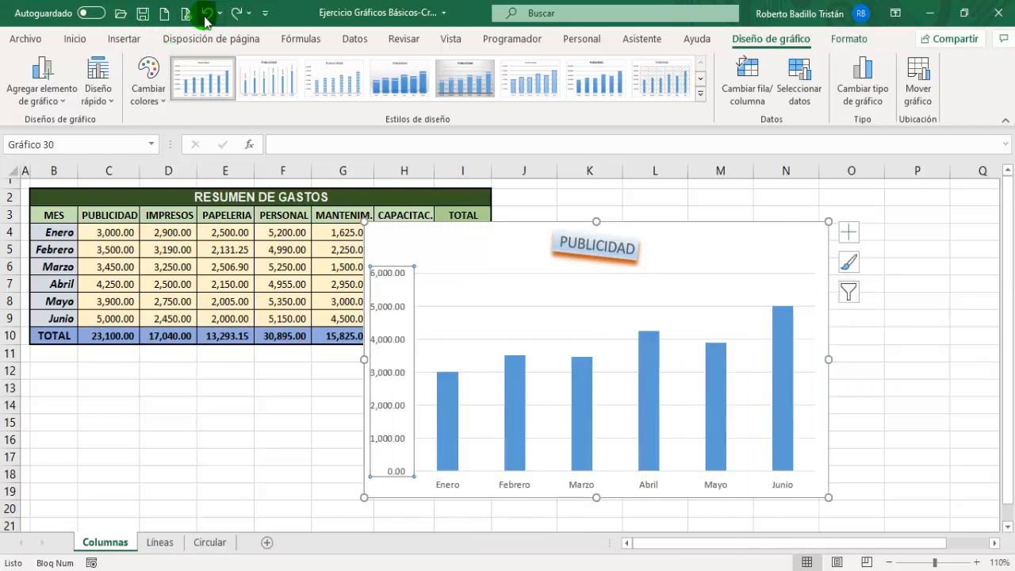
Reopen the vertical axis formatting and set its label position to Ninguna
right_click(393, 309)
left_click(472, 506)
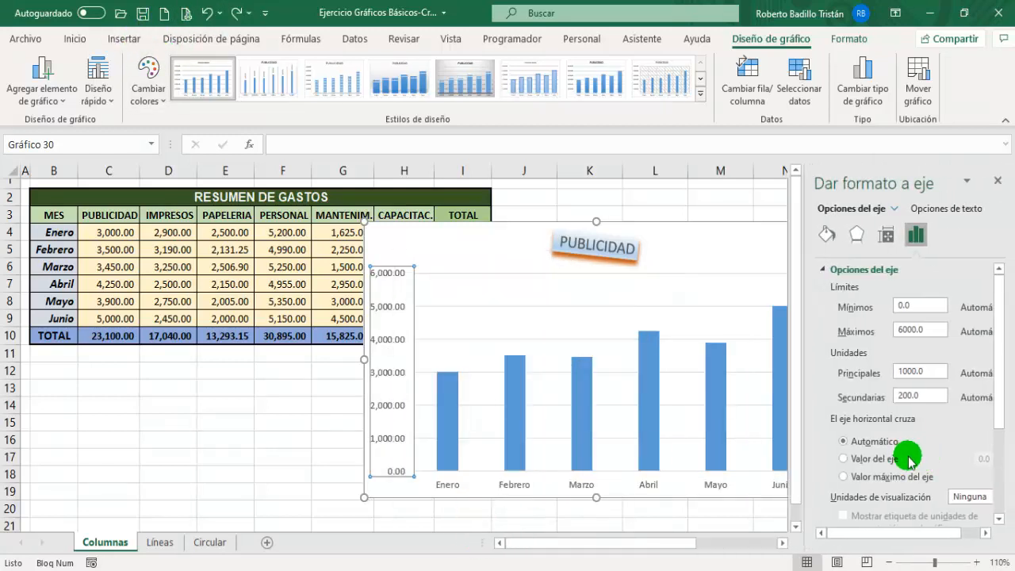
left_click(821, 269)
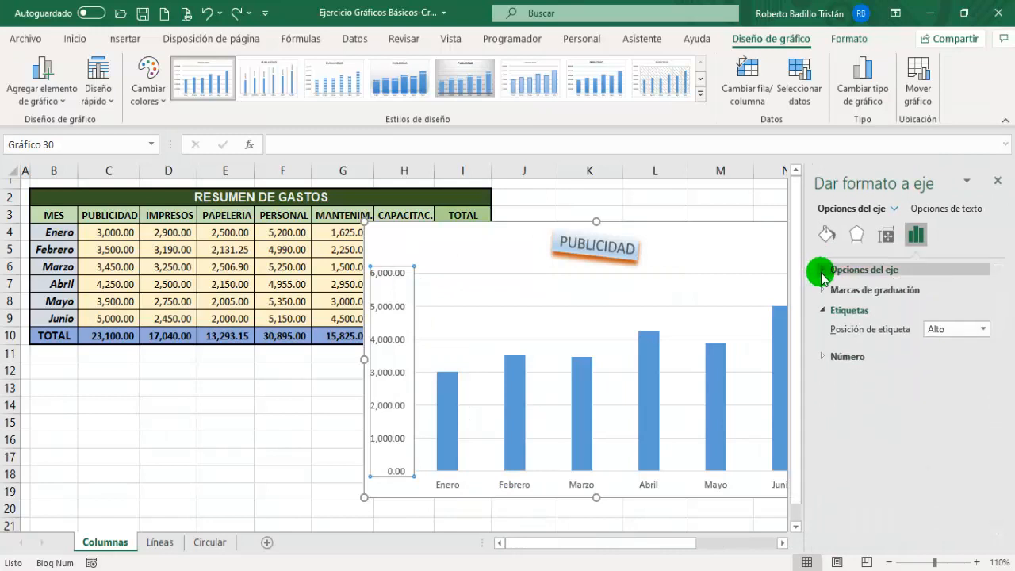
left_click(982, 329)
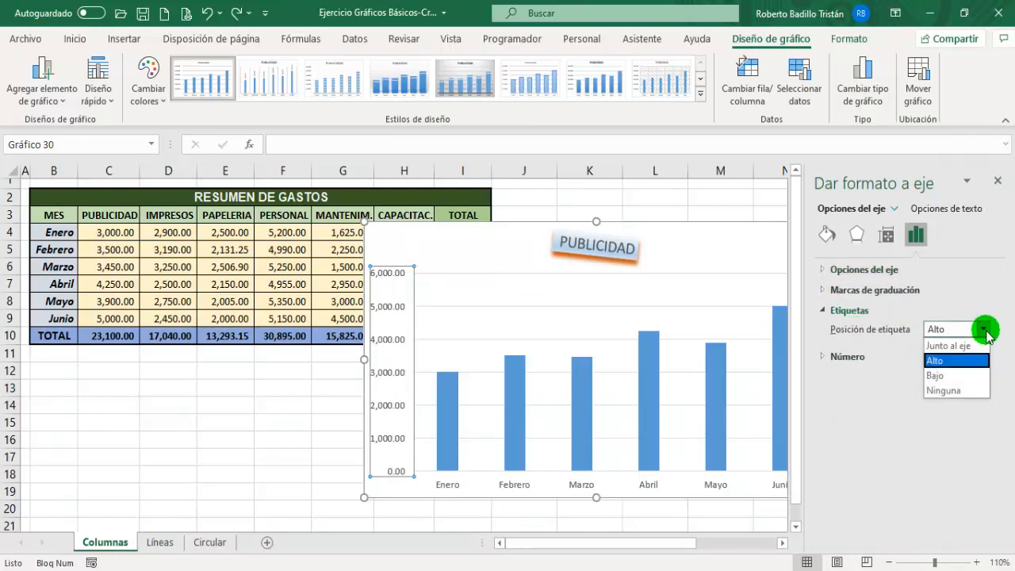
left_click(943, 390)
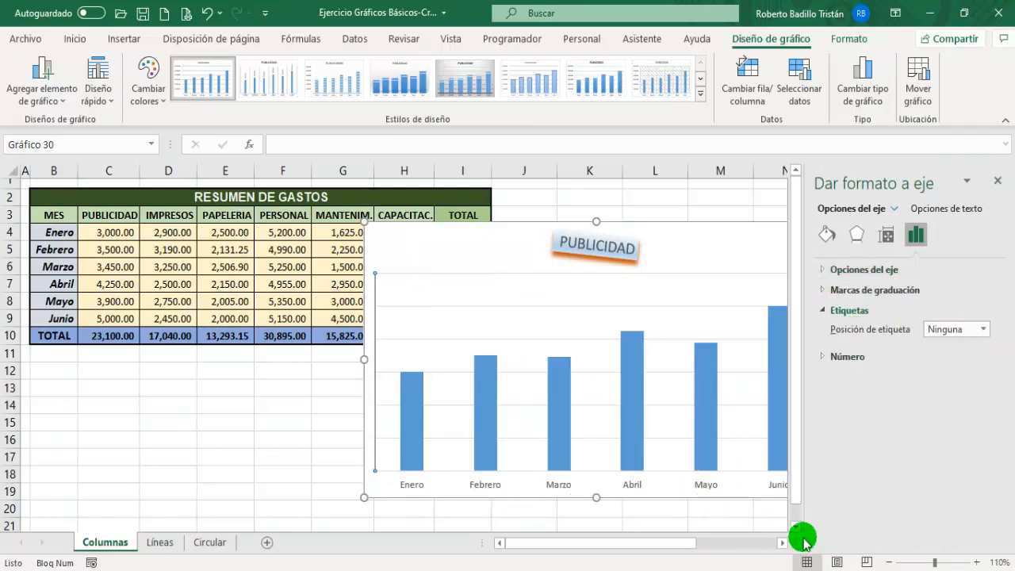
Close the axis formatting options and undo the last label position change on the vertical axis
left_click(997, 180)
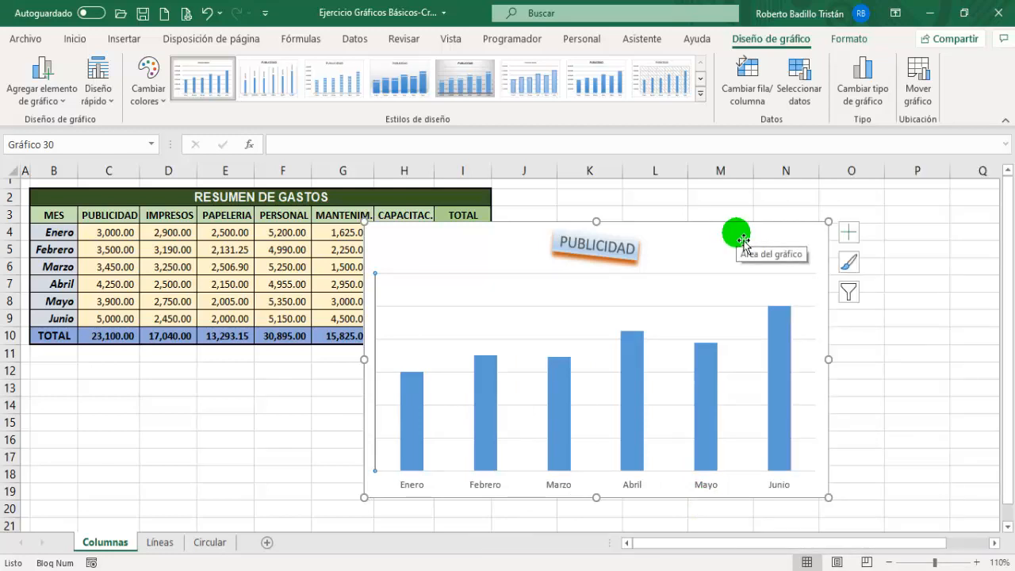
left_click(848, 234)
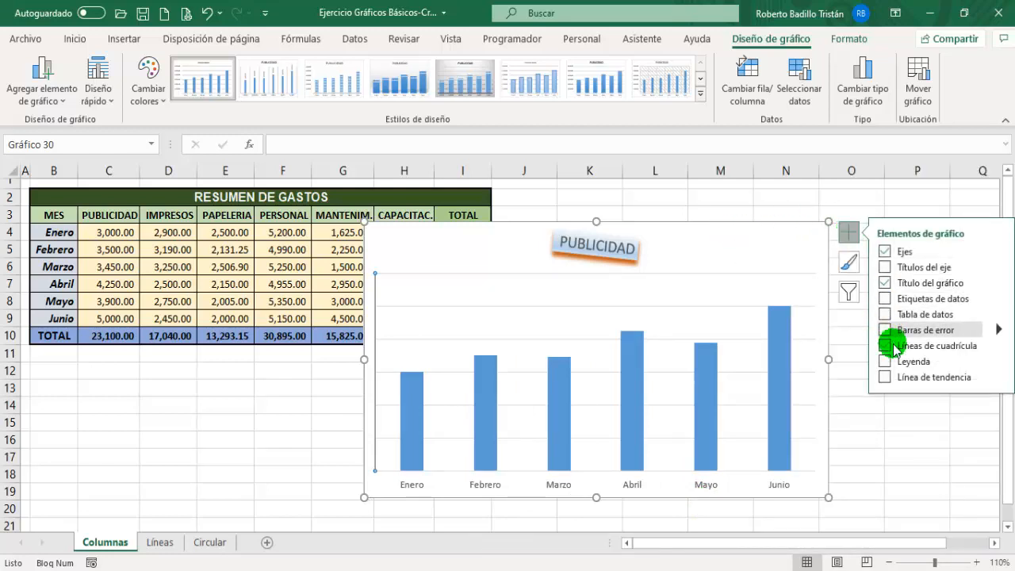
left_click(786, 199)
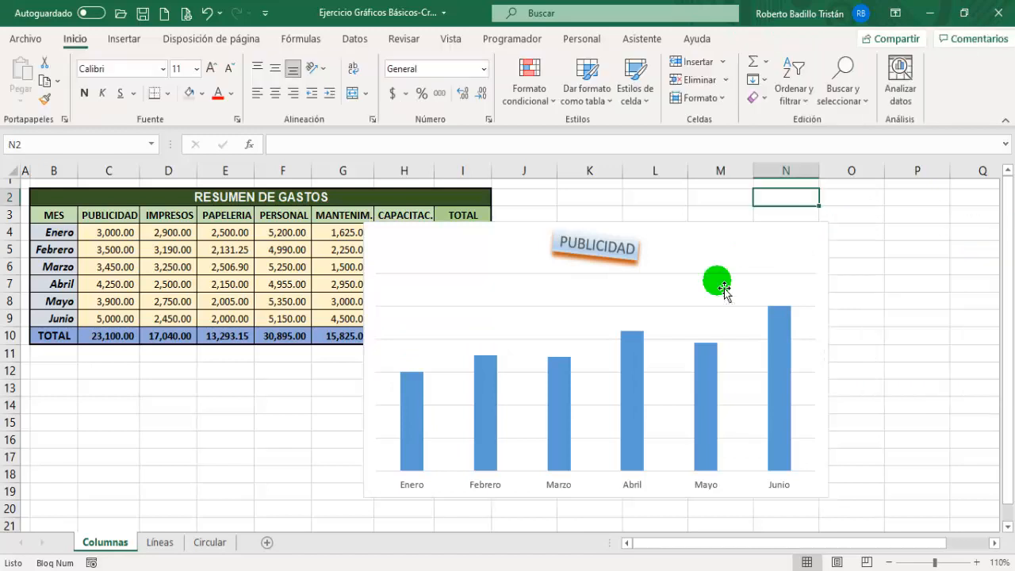
left_click(378, 237)
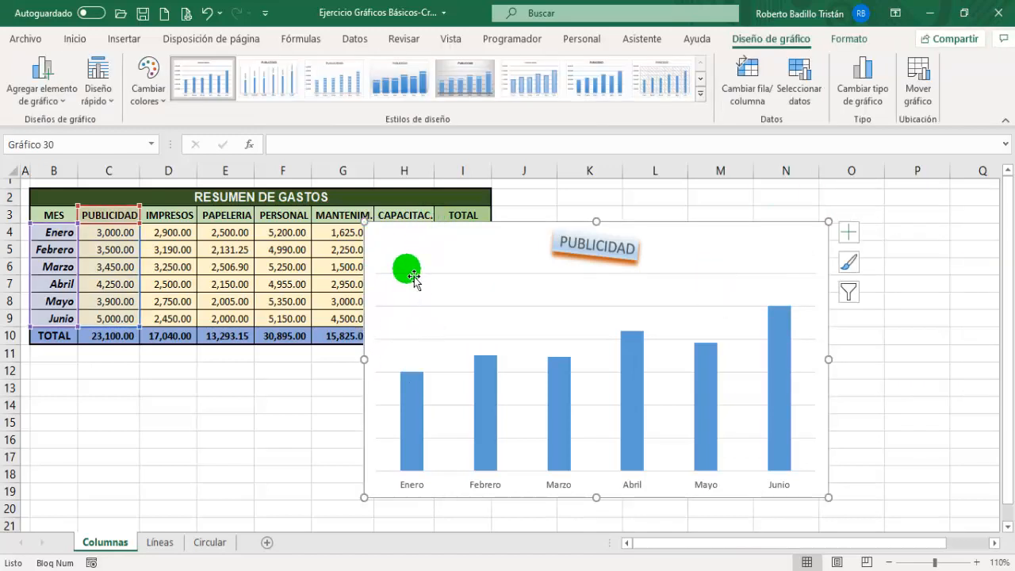
left_click(205, 14)
Reopen the vertical axis formatting, try a maximum limit of 5500, and reset the limit to its automatic value
right_click(397, 372)
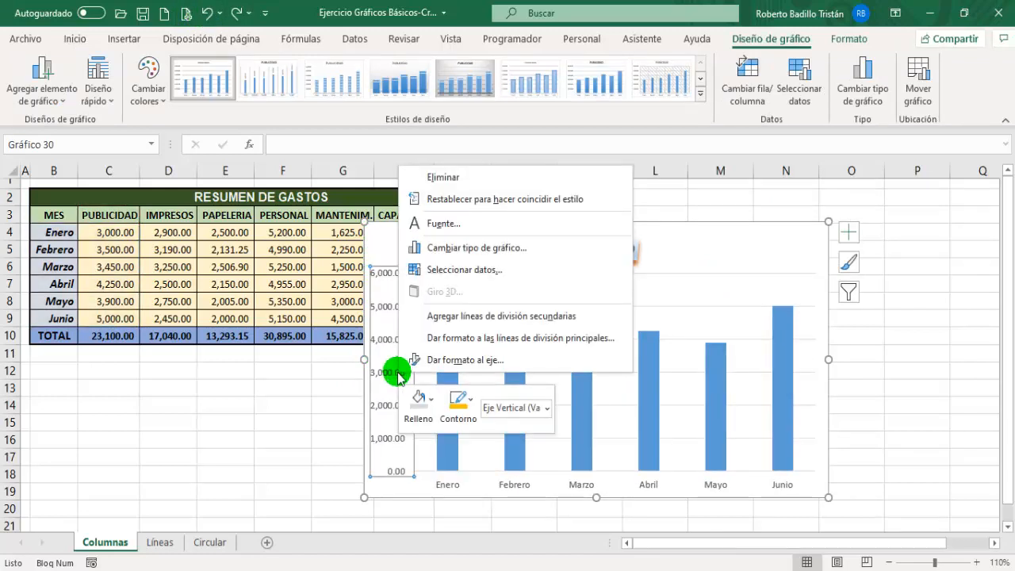
left_click(466, 362)
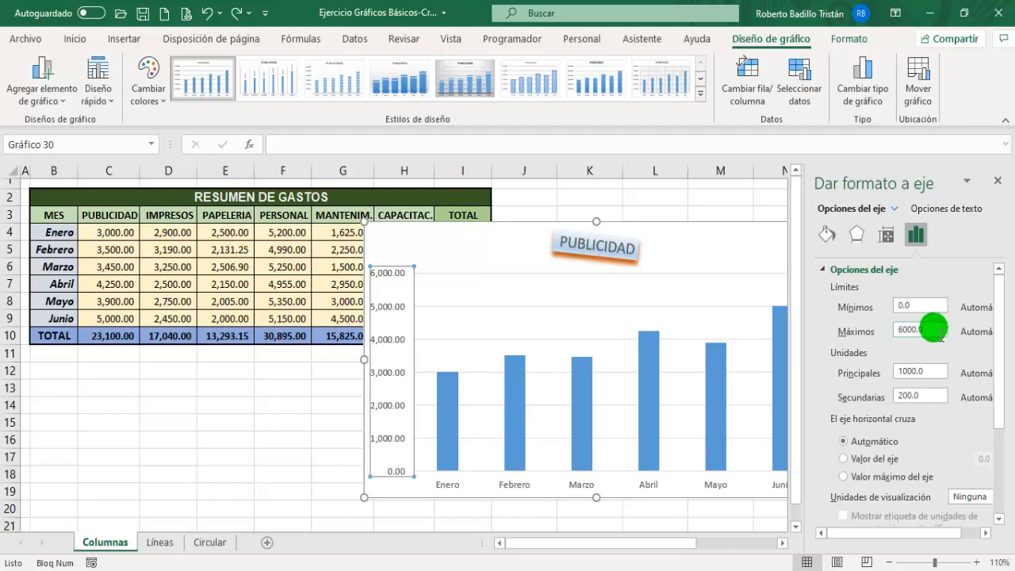
left_click(986, 532)
left_click(986, 533)
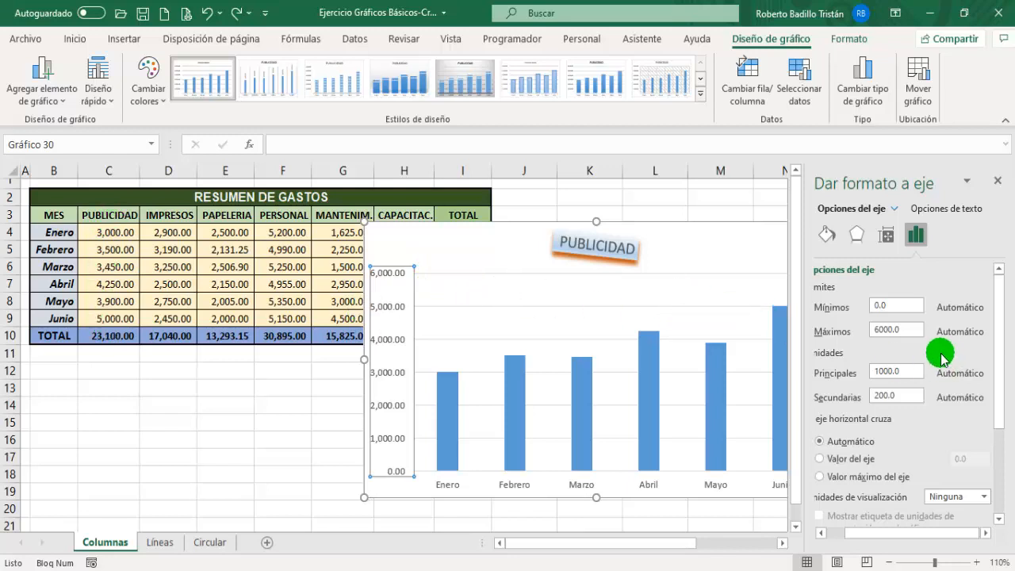
left_click_drag(918, 330, 863, 333)
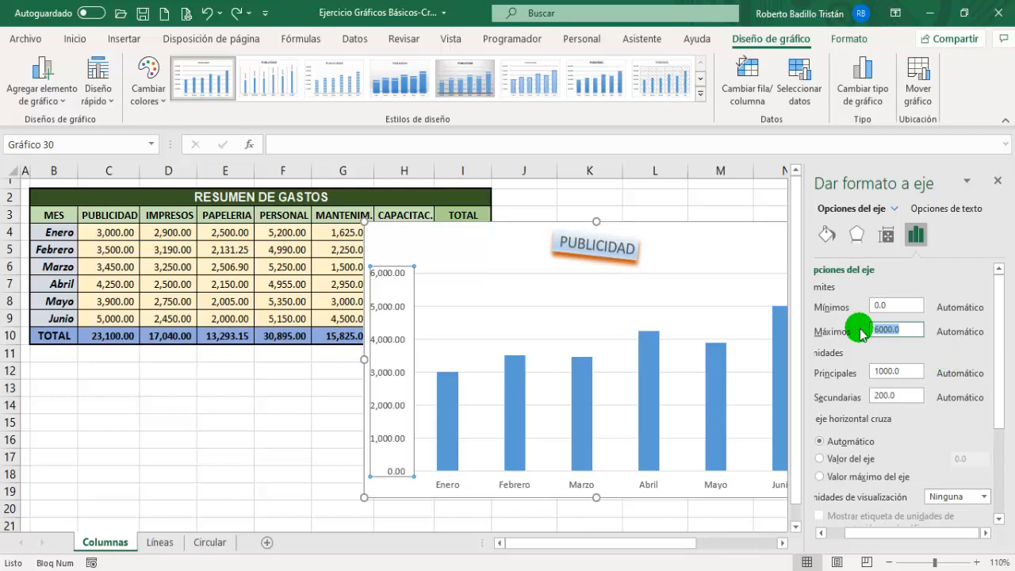
type("55")
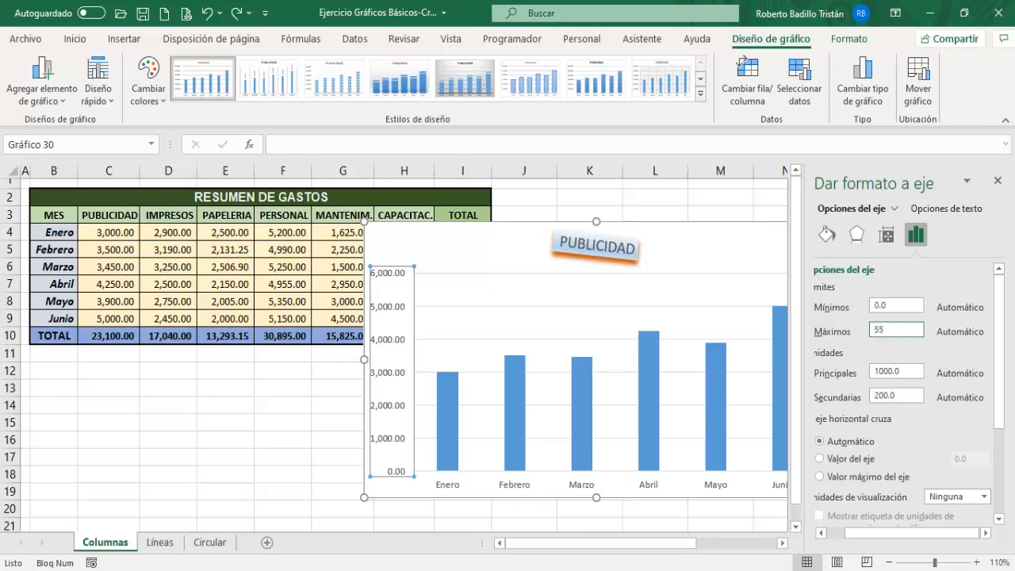
type("00")
key("Return")
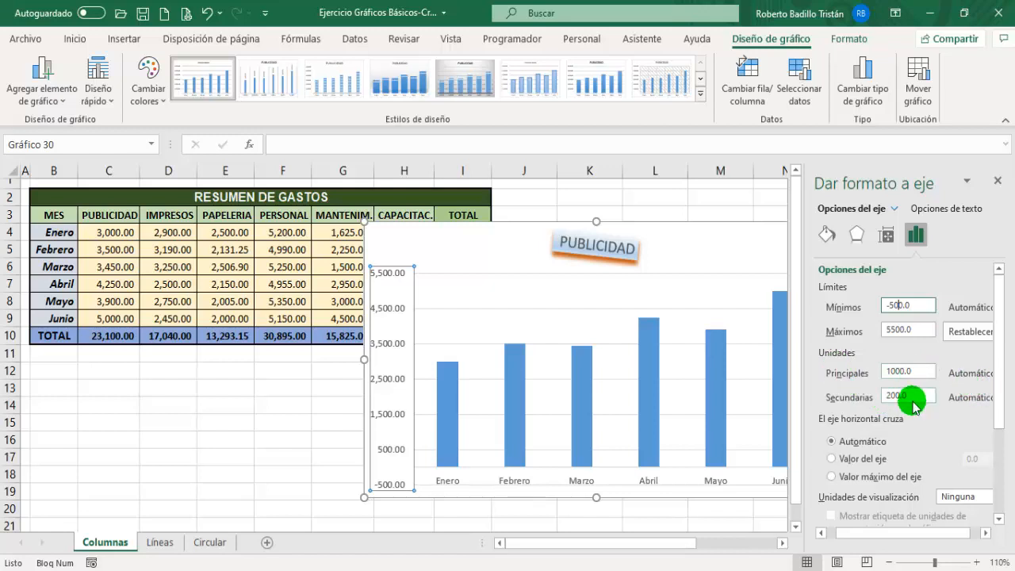
key("ctrl+a")
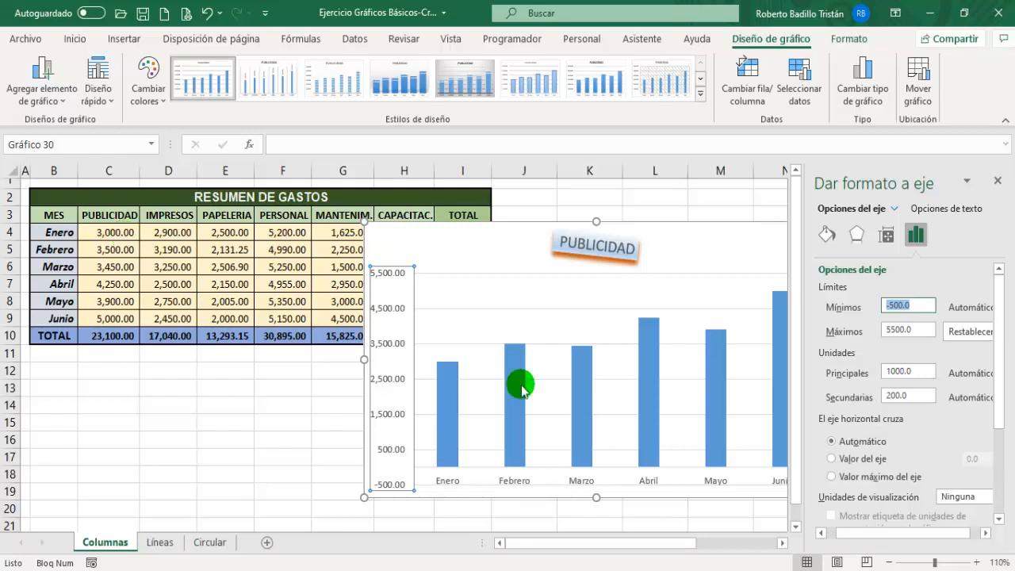
left_click(959, 331)
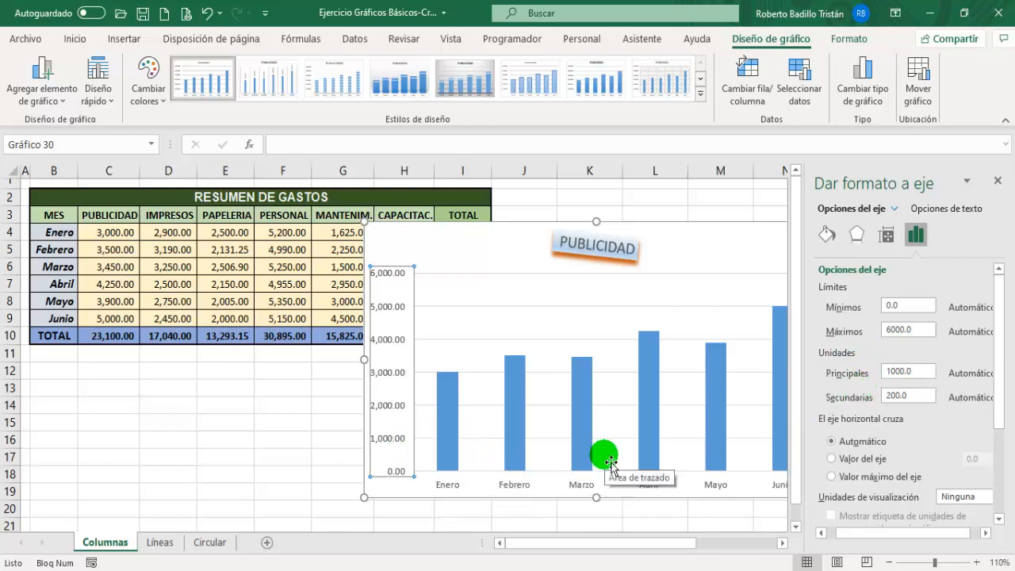
Try a major unit of 2000 on the vertical axis and reset it to its automatic value
left_click(900, 396)
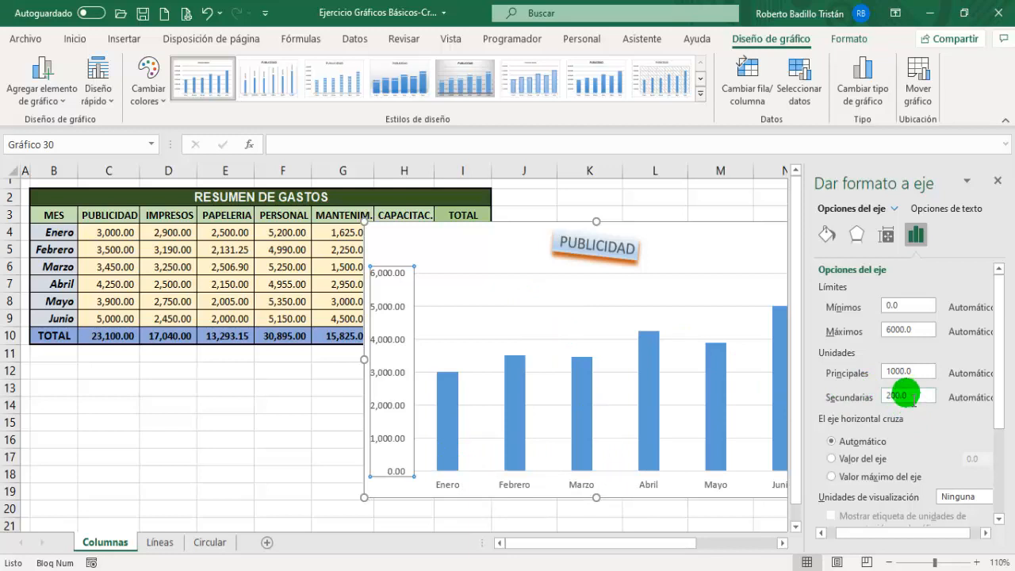
left_click(910, 371)
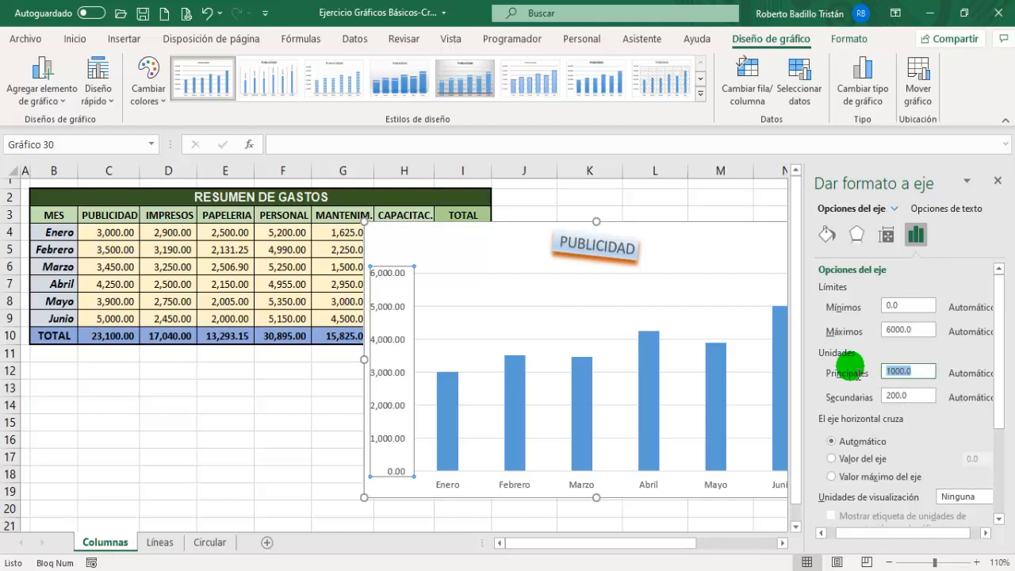
type("2000")
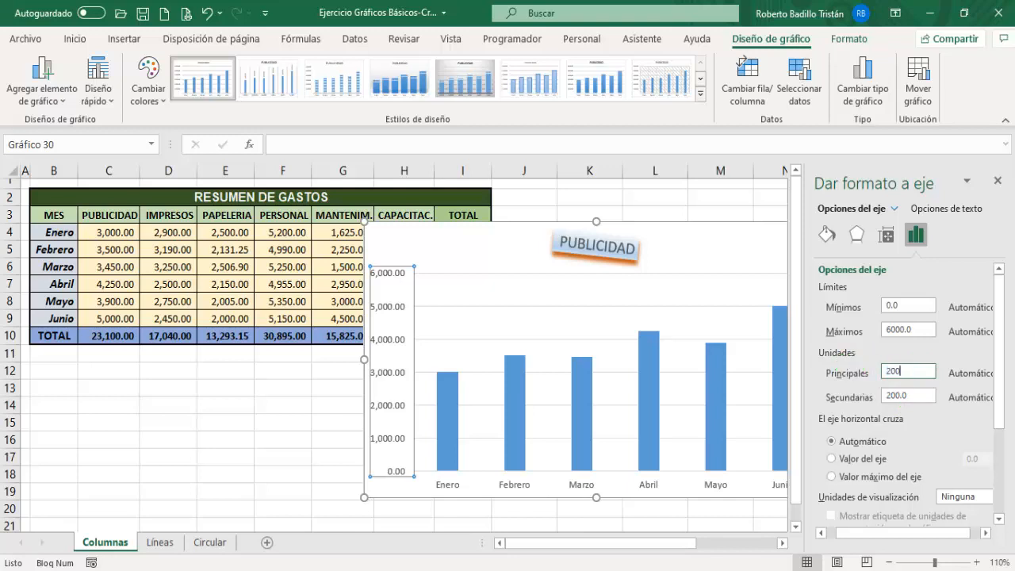
left_click(925, 394)
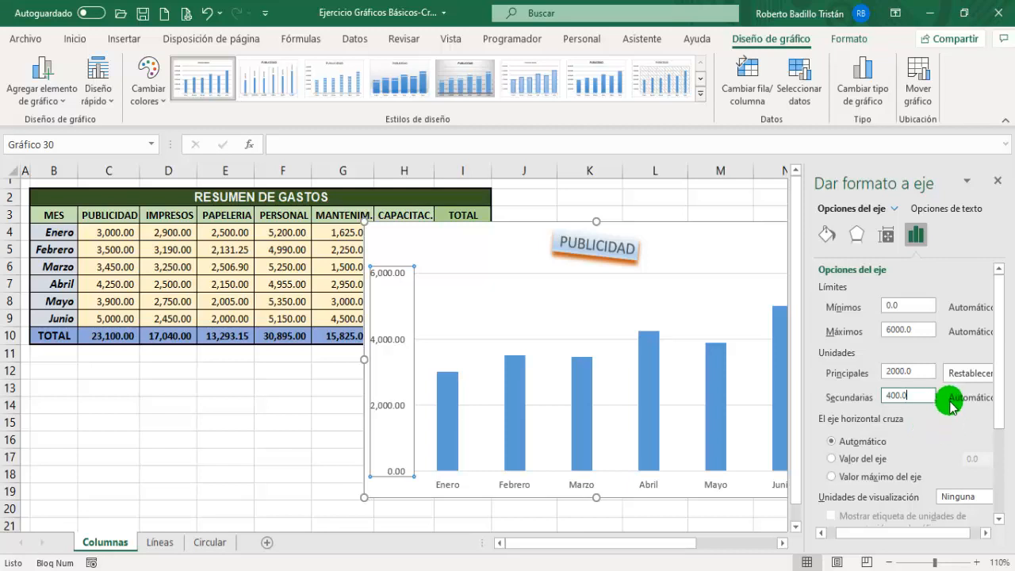
left_click(986, 373)
Try Millares as the vertical axis display units and move the units label down beside the middle of the axis
left_click_drag(998, 379, 1000, 457)
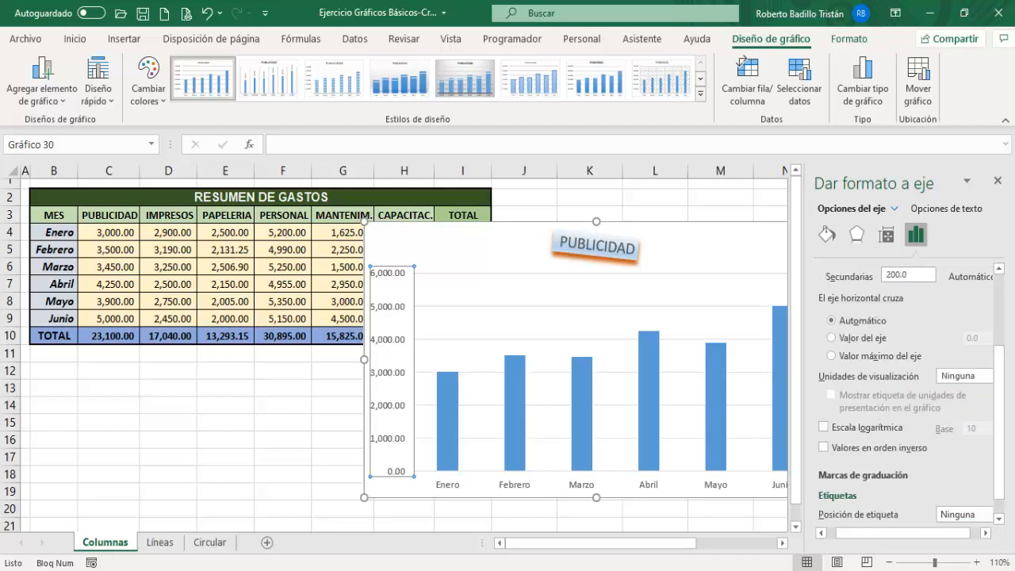
left_click(986, 534)
left_click_drag(807, 464, 783, 465)
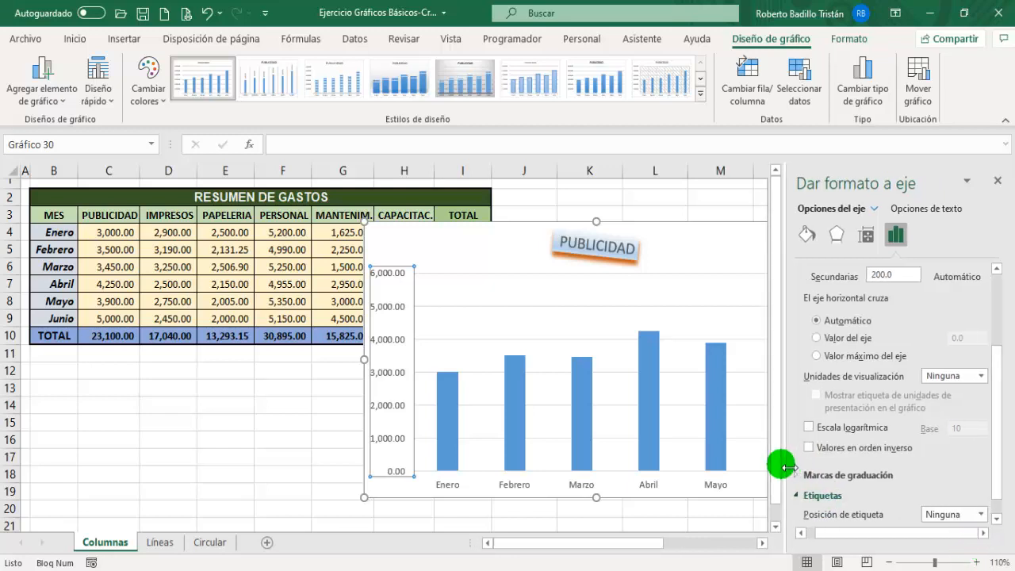
left_click(982, 376)
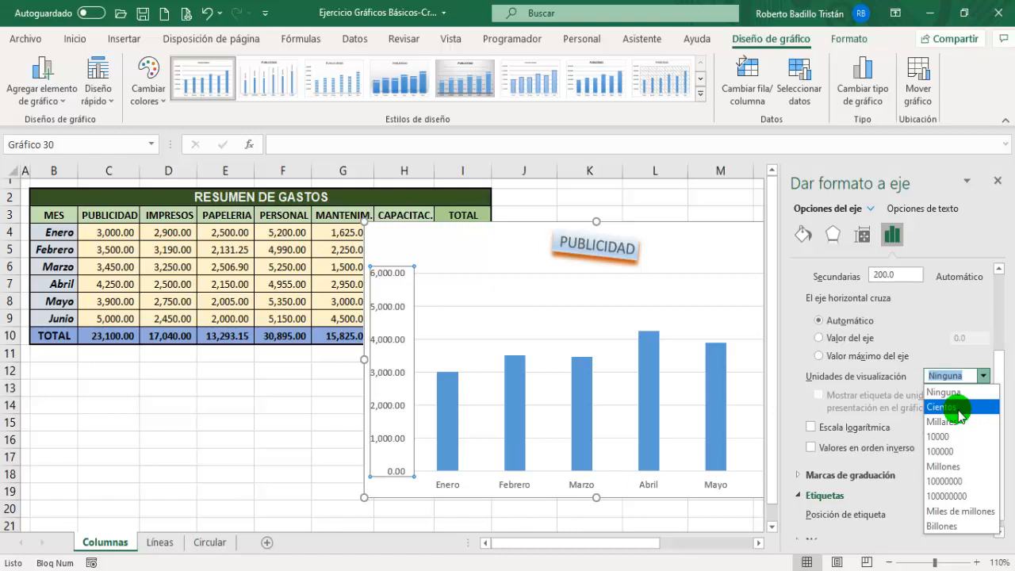
left_click(961, 421)
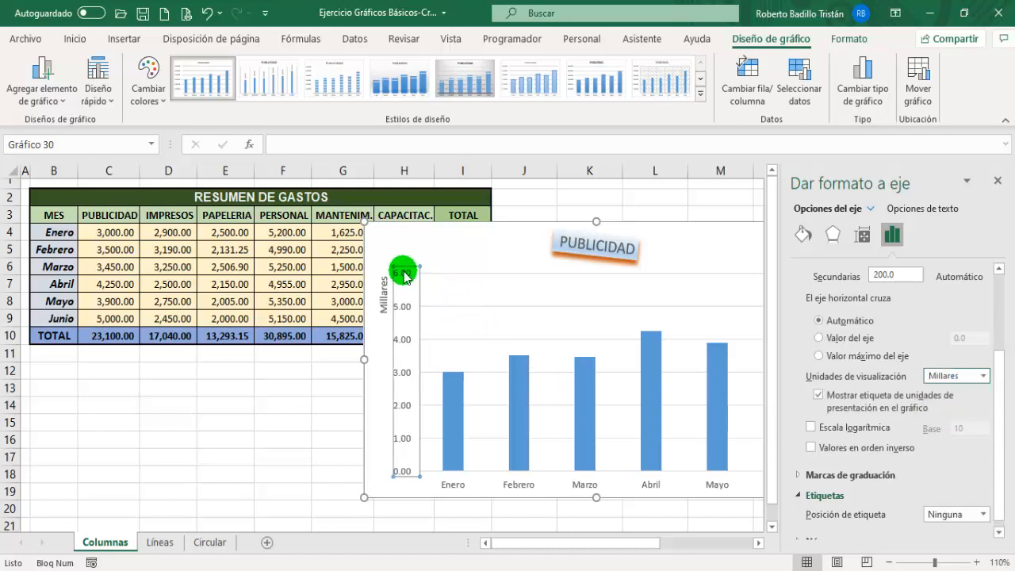
left_click(385, 296)
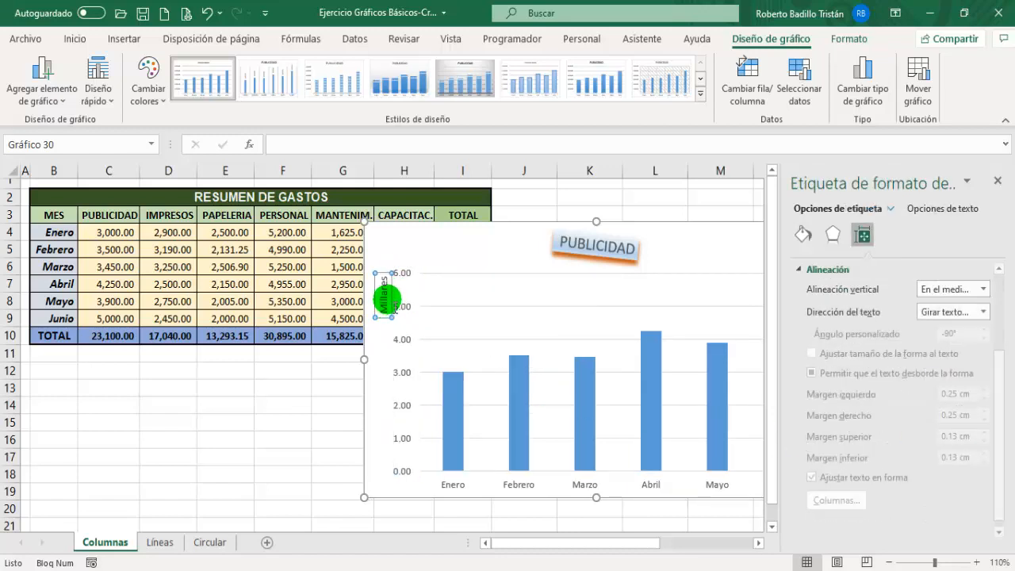
left_click_drag(386, 293, 383, 356)
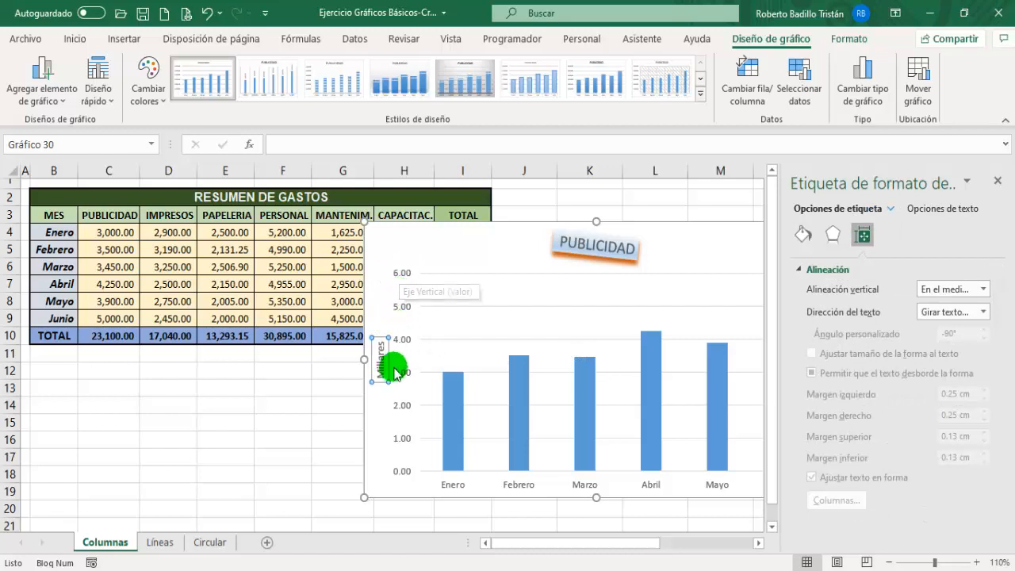
Return to the vertical axis options and set the display units back to Ninguna
left_click(402, 275)
right_click(403, 276)
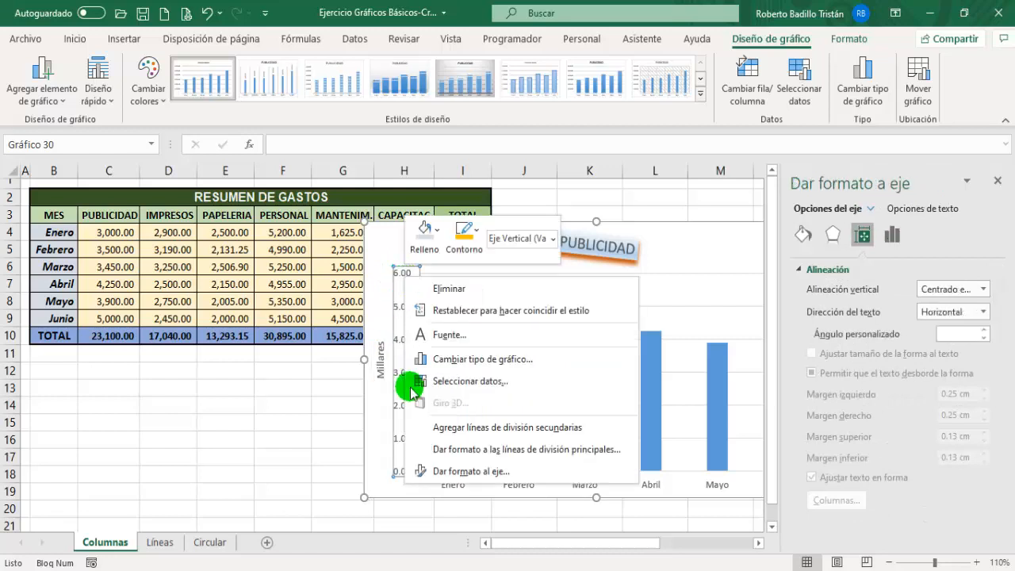
left_click(459, 472)
left_click(998, 536)
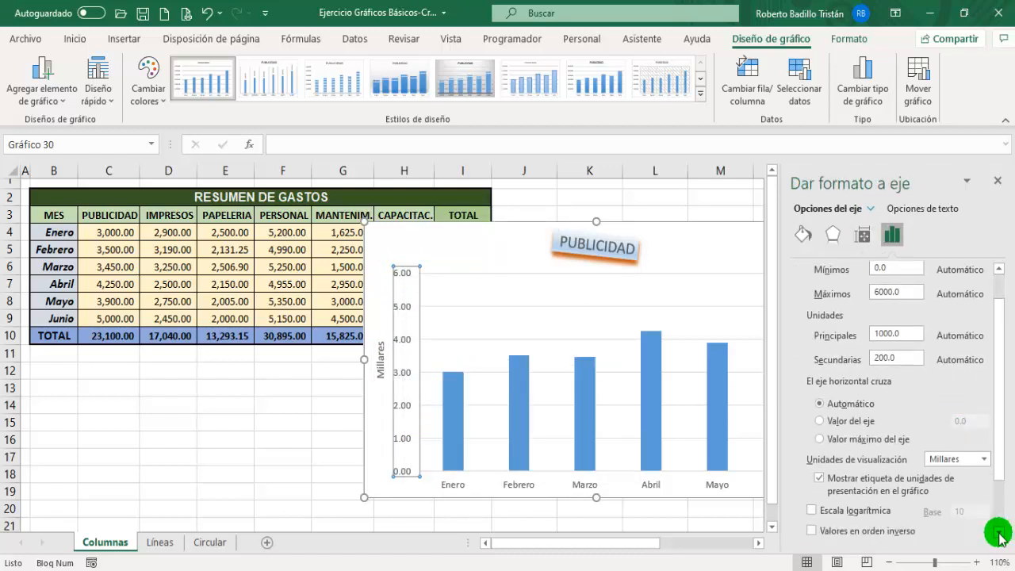
left_click_drag(998, 536, 998, 537)
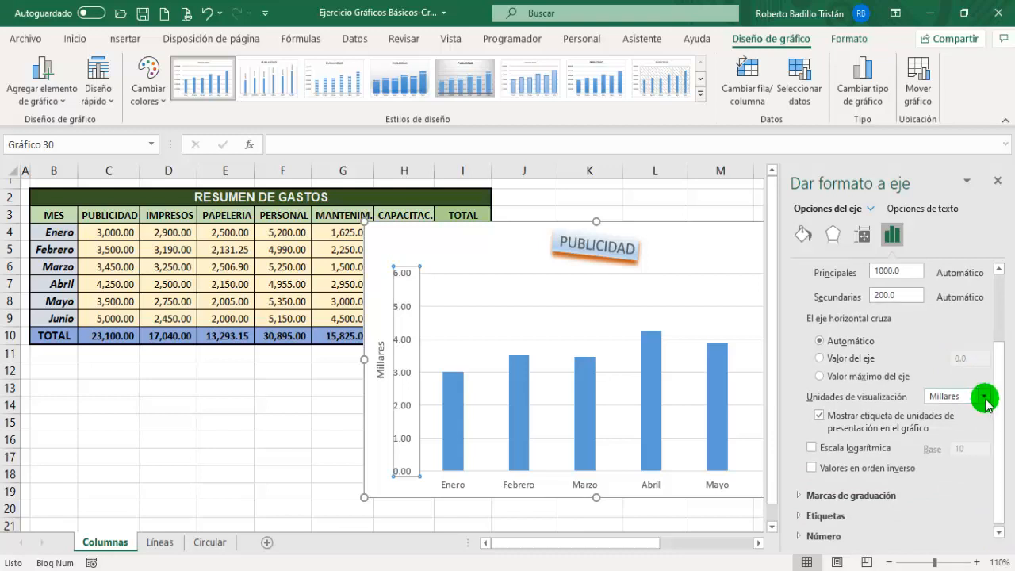
left_click(983, 396)
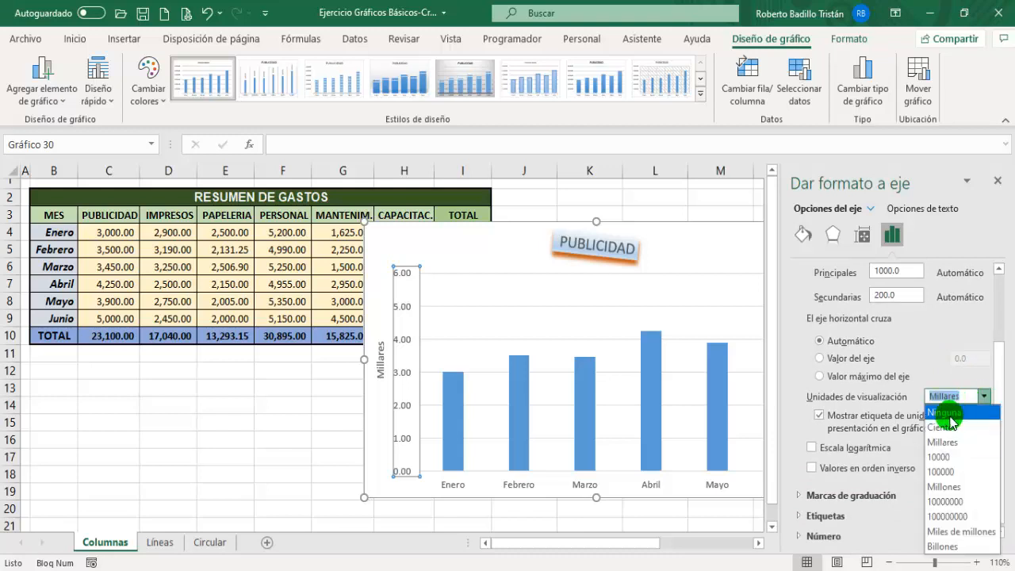
left_click(945, 410)
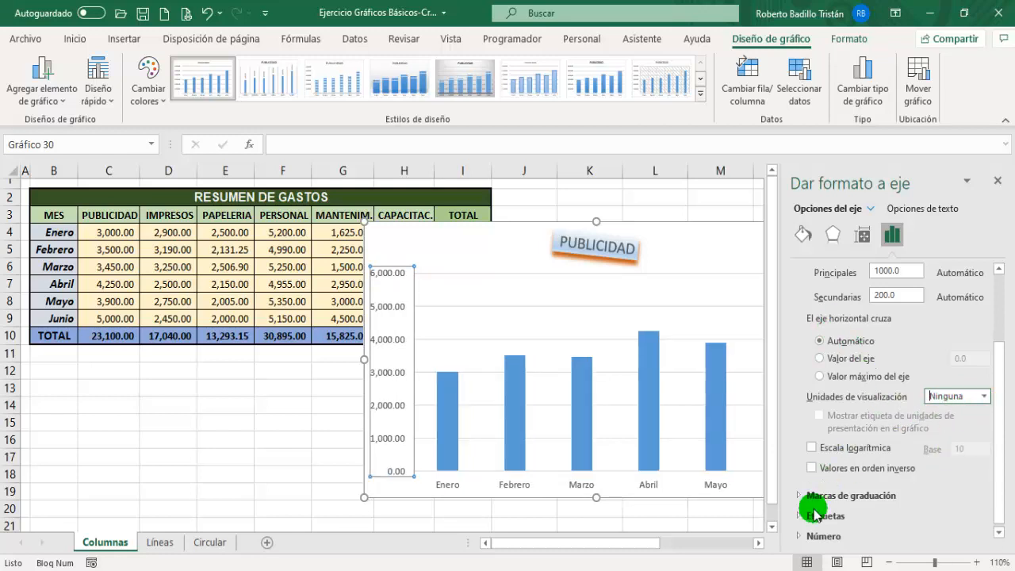
Review the alignment, fill and line options of the vertical axis
scroll(822, 321, "up", 2)
left_click(803, 269)
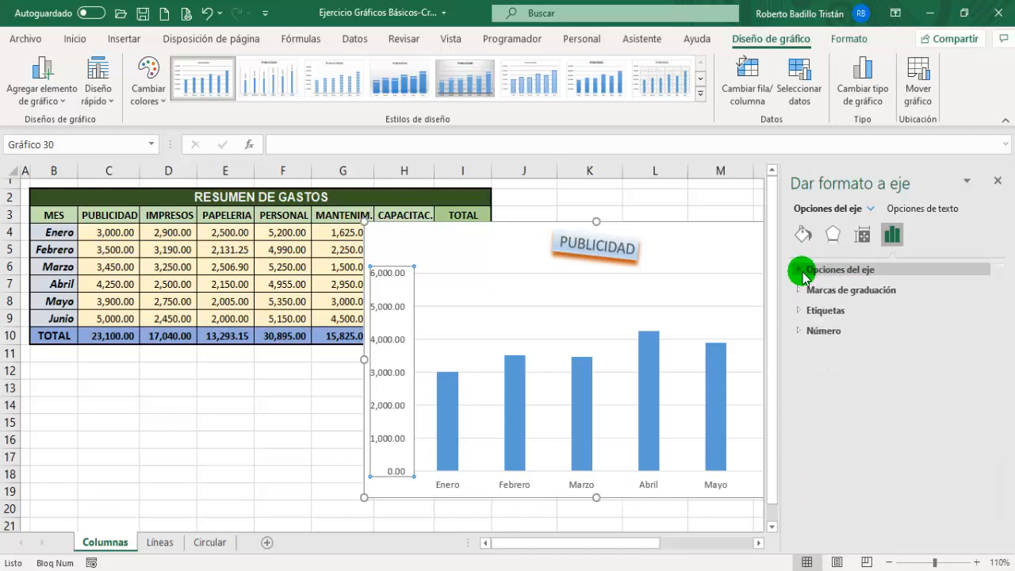
left_click(862, 233)
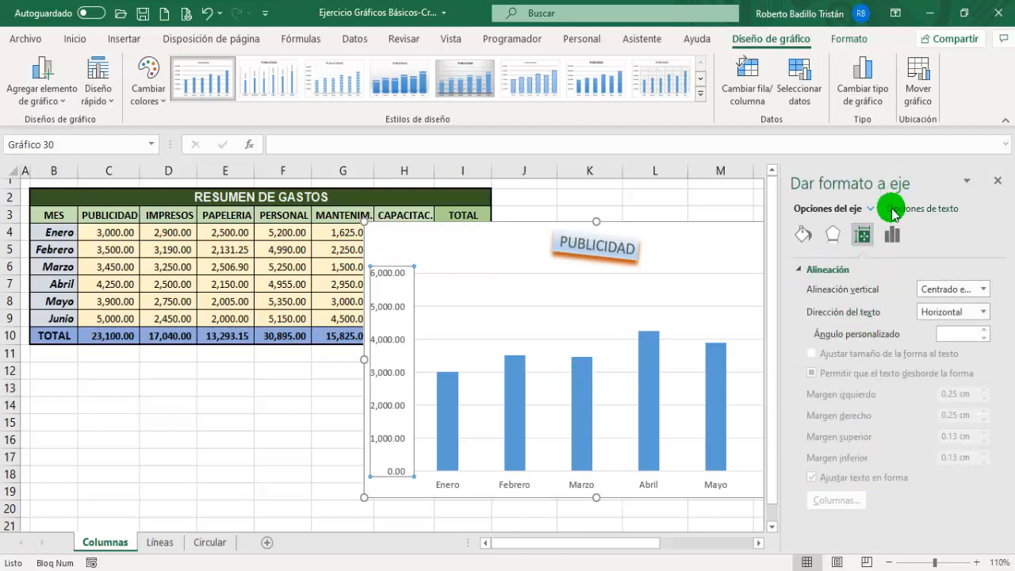
left_click(802, 234)
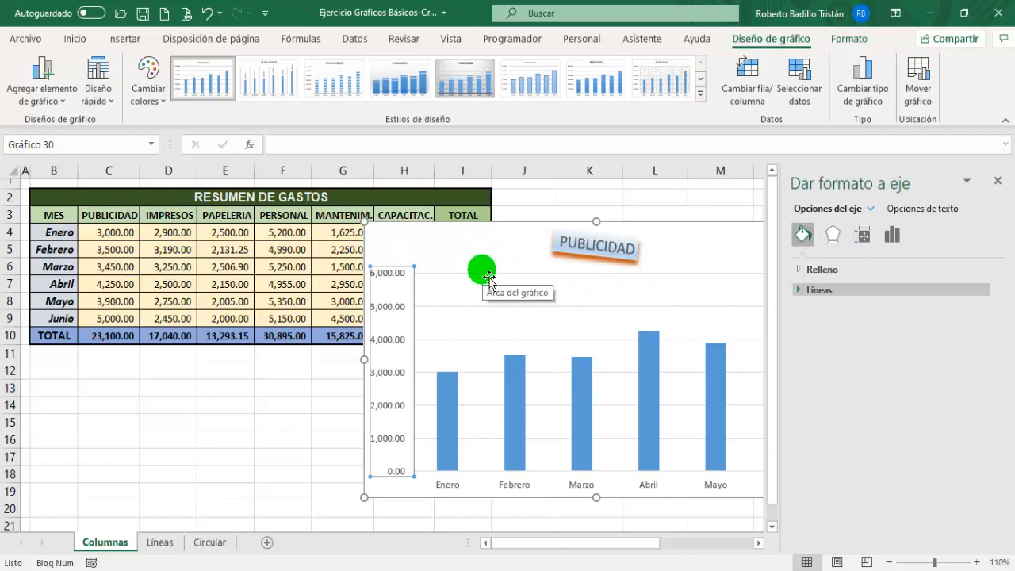
Leave the axis formatting, select the whole chart and add its legend
left_click(759, 252)
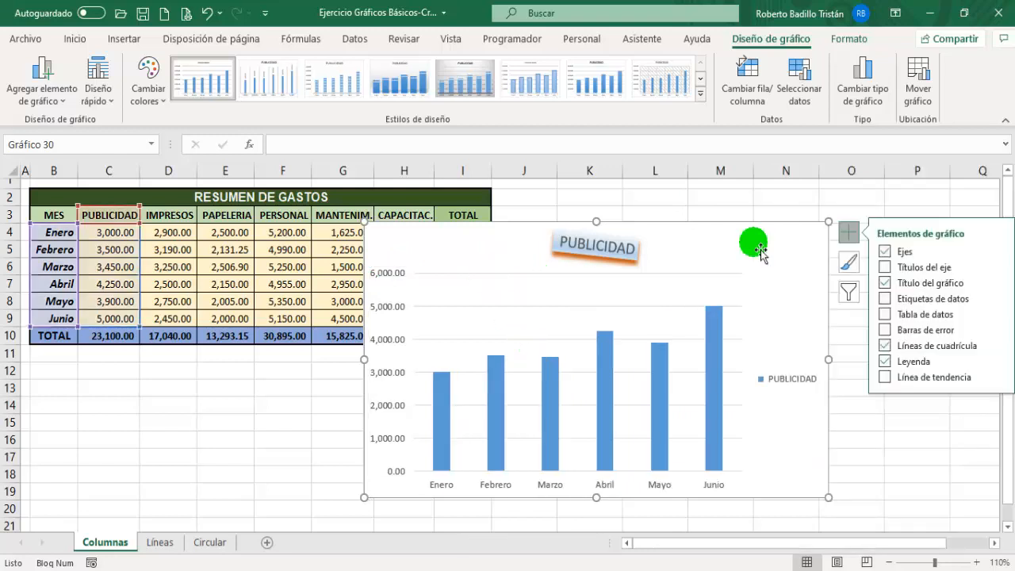